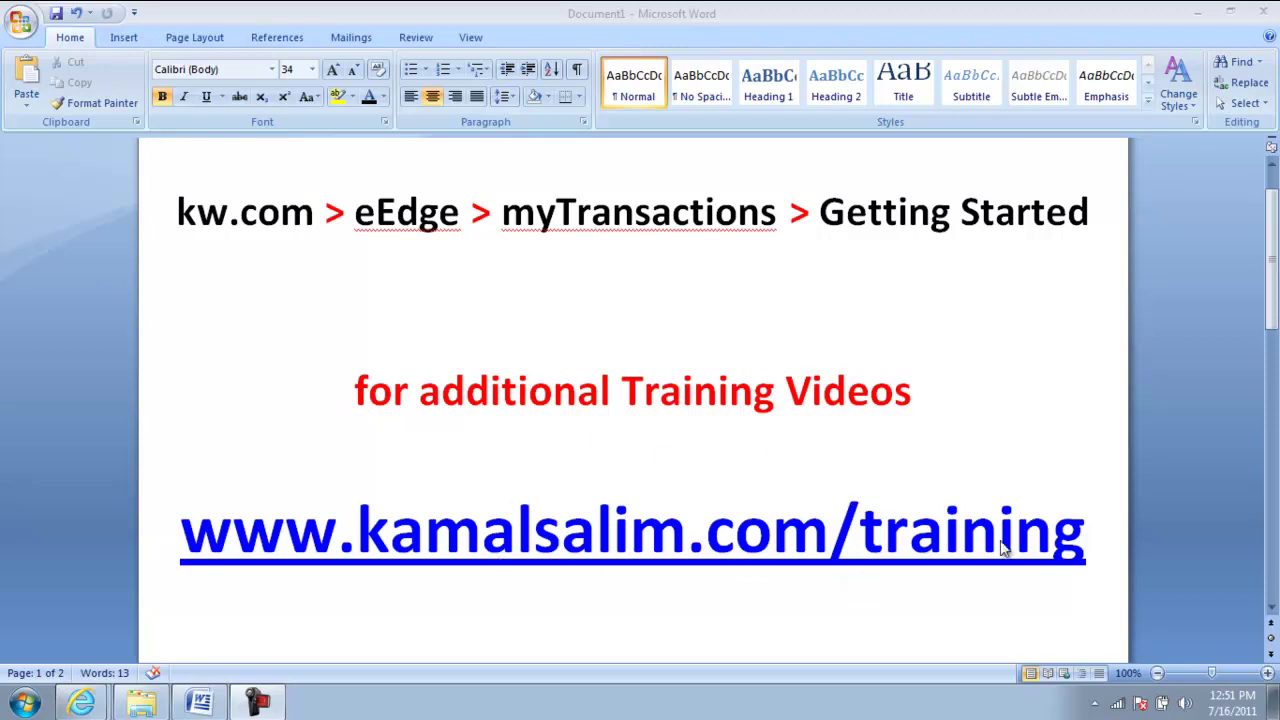
- Minimize the Word training-links document so the desktop shows
{"action": "left_click", "coordinate": [1197, 12]}
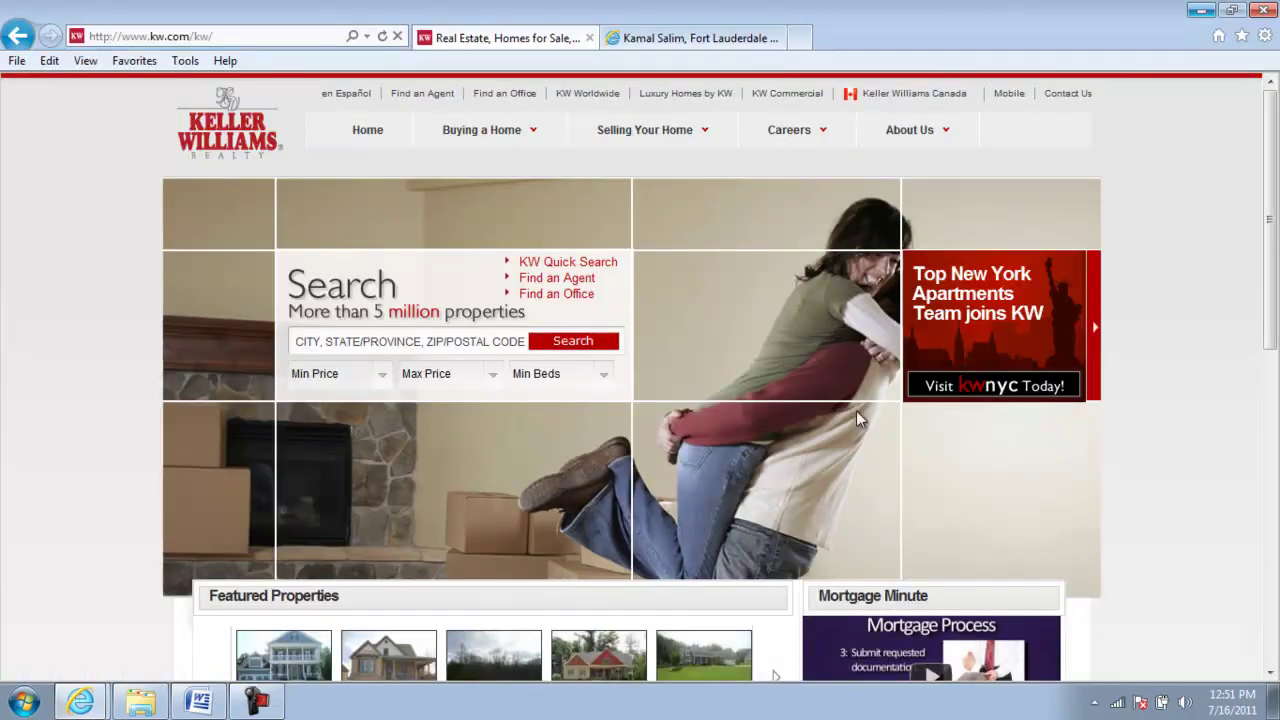
- Log in to mykw from the kw.com page footer with the agent's username and password
{"action": "scroll", "coordinate": [856, 418], "scroll_direction": "down", "scroll_amount": 8}
{"action": "left_click", "coordinate": [314, 540]}
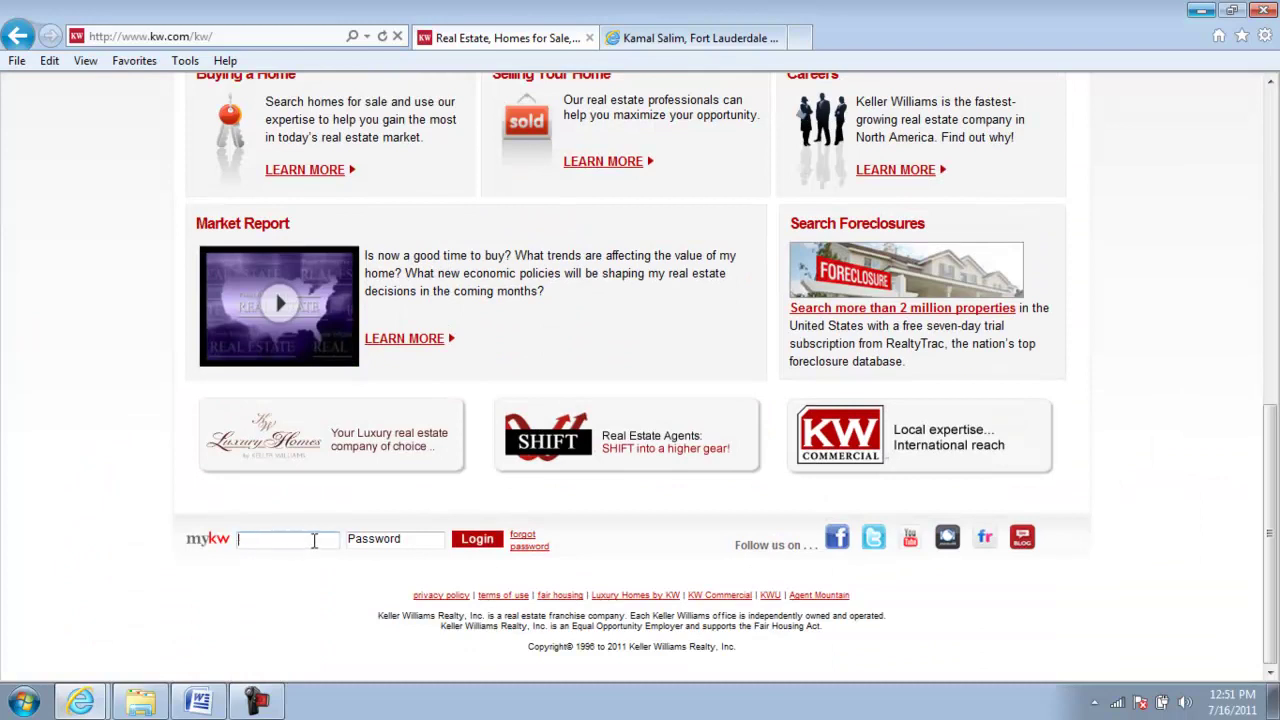
{"action": "key", "text": "Tab"}
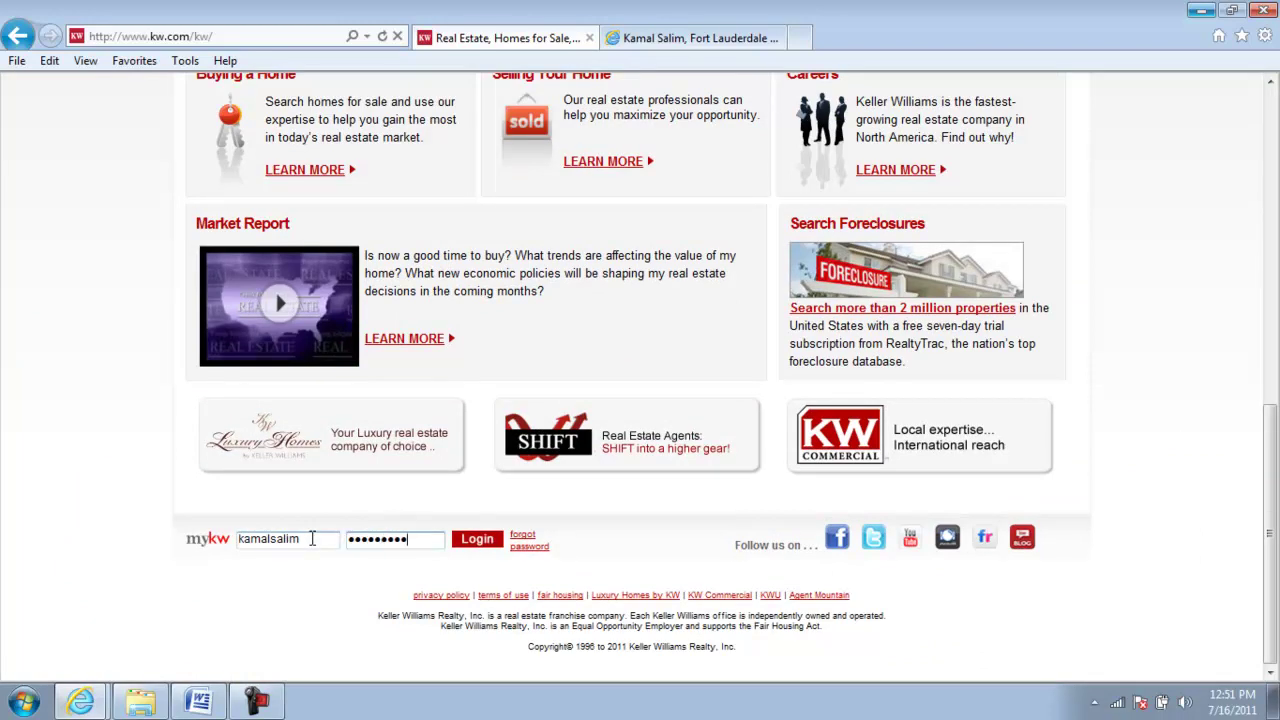
{"action": "key", "text": "Return"}
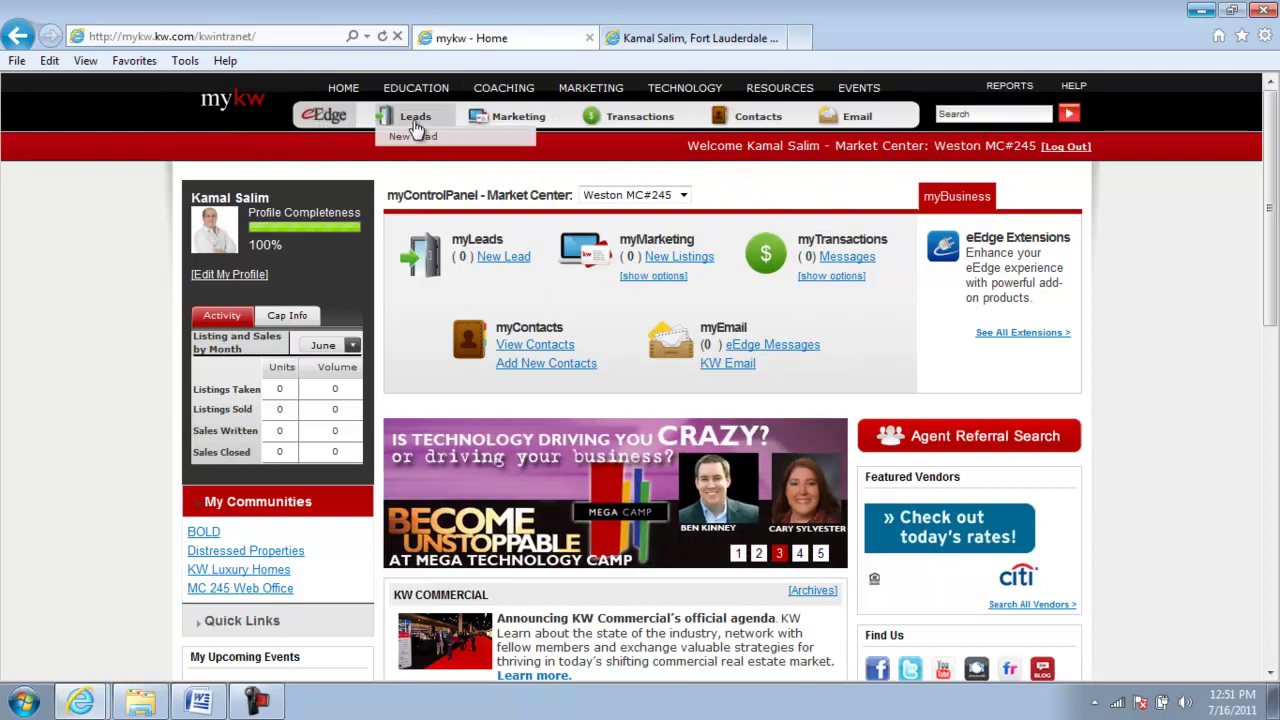
{"action": "mouse_move", "coordinate": [703, 120]}
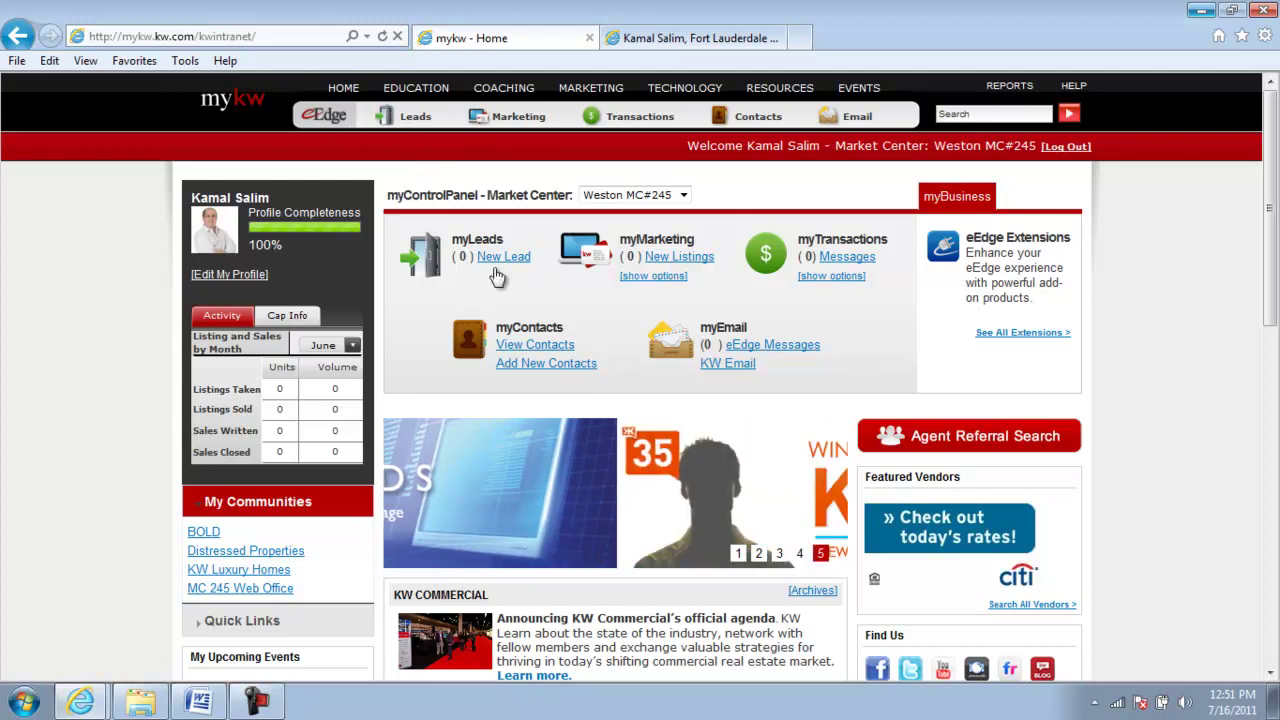
{"action": "mouse_move", "coordinate": [577, 100]}
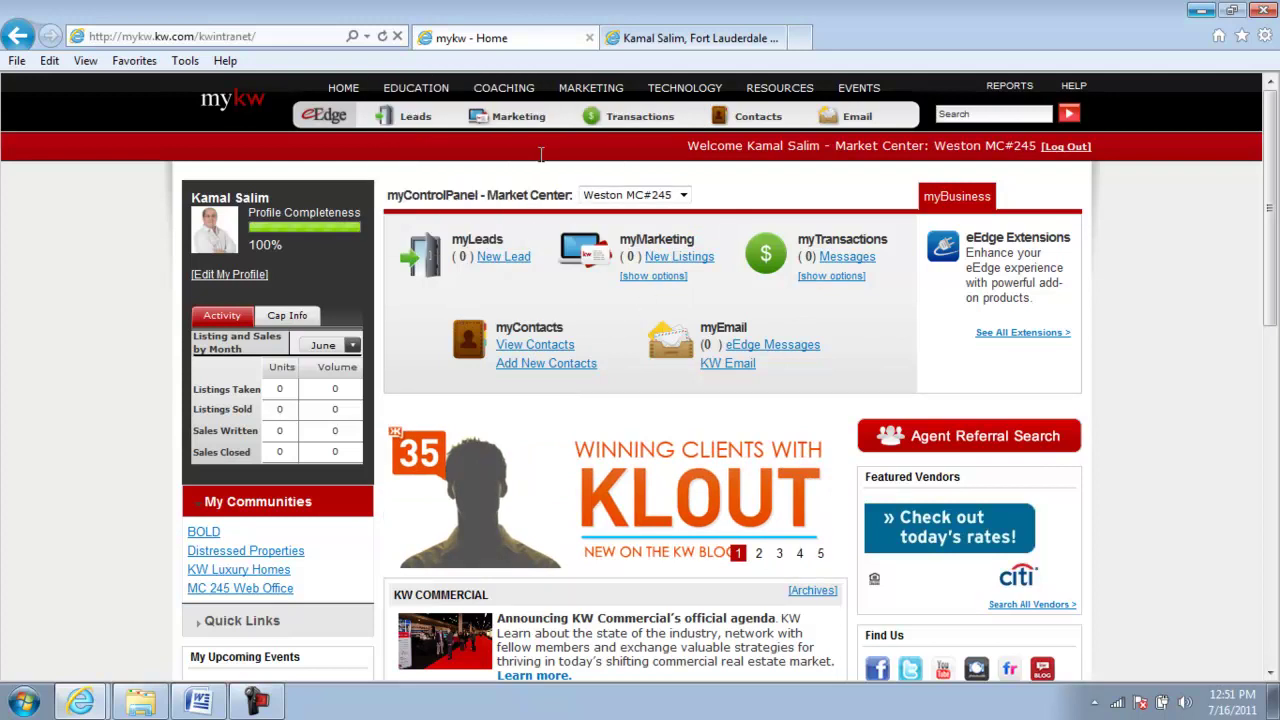
- Open dotloop's Create a Loop page via myTransactions [show options] > Start New Transactions
{"action": "mouse_move", "coordinate": [762, 122]}
{"action": "mouse_move", "coordinate": [628, 124]}
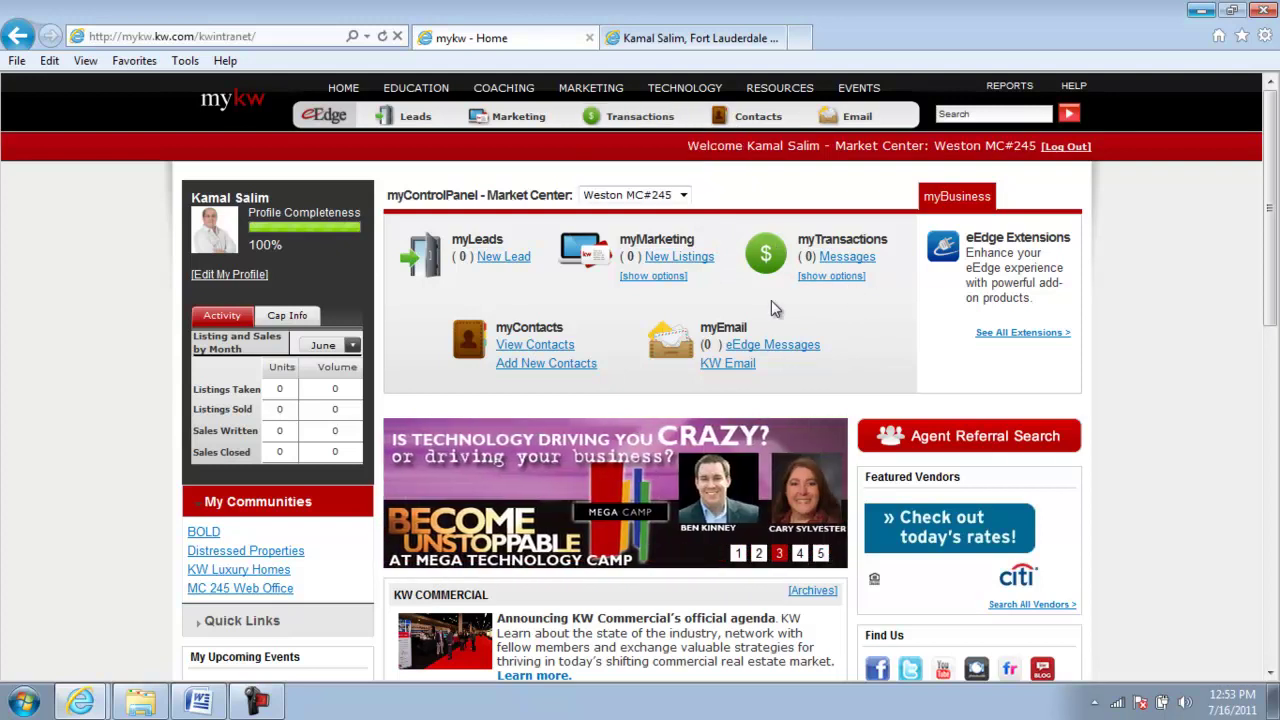
{"action": "left_click", "coordinate": [831, 276]}
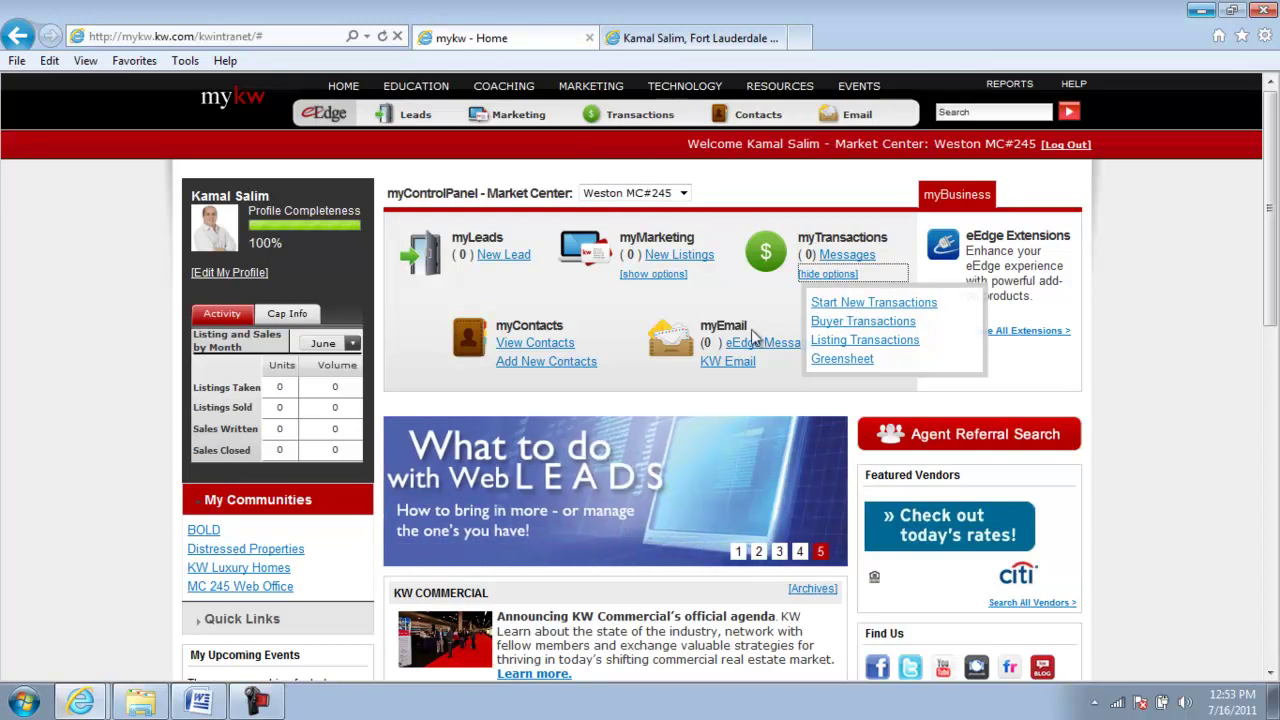
{"action": "left_click", "coordinate": [845, 304]}
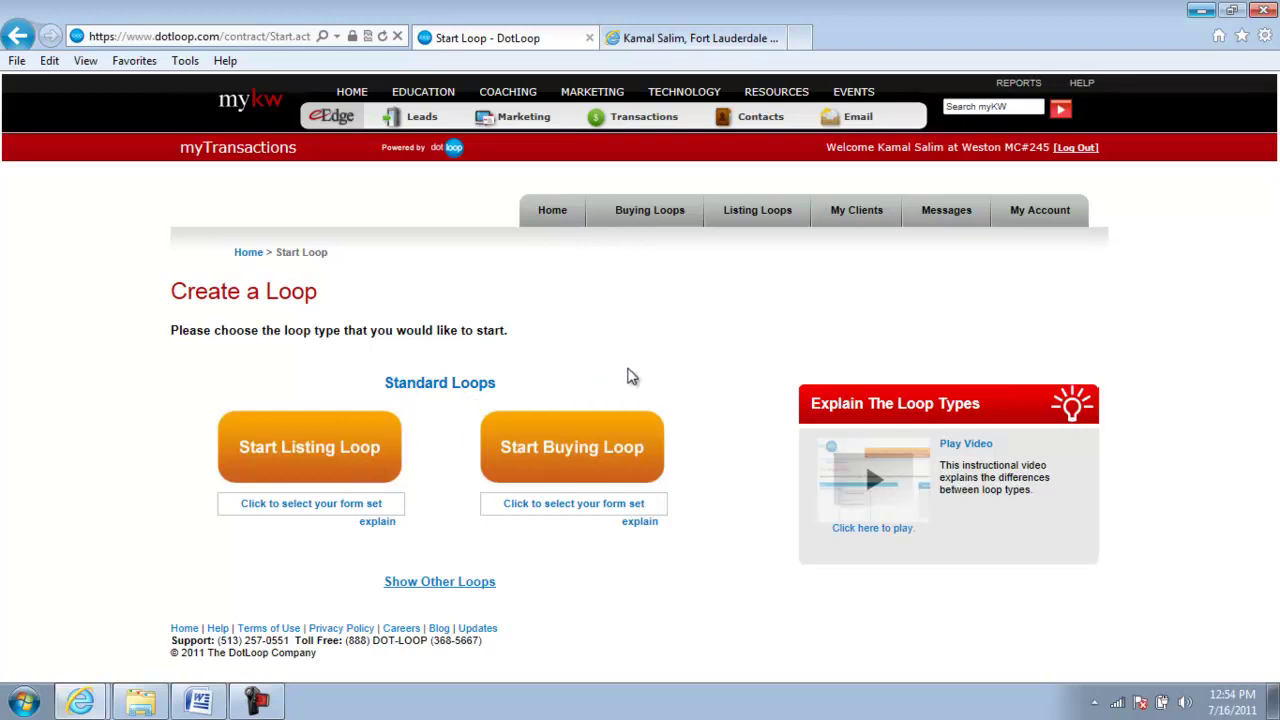
- From Leads > New Lead and the eEdge Contacts list, start a loop for the first buyer contact
{"action": "mouse_move", "coordinate": [414, 120]}
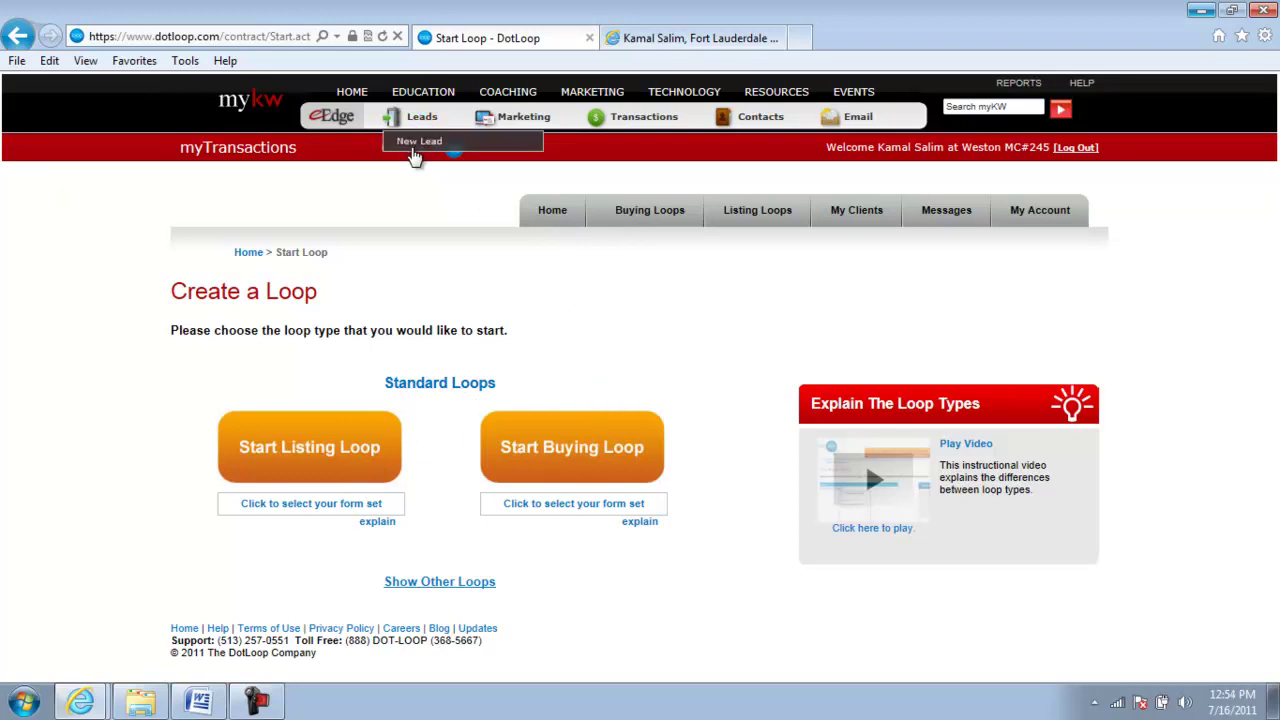
{"action": "left_click", "coordinate": [418, 143]}
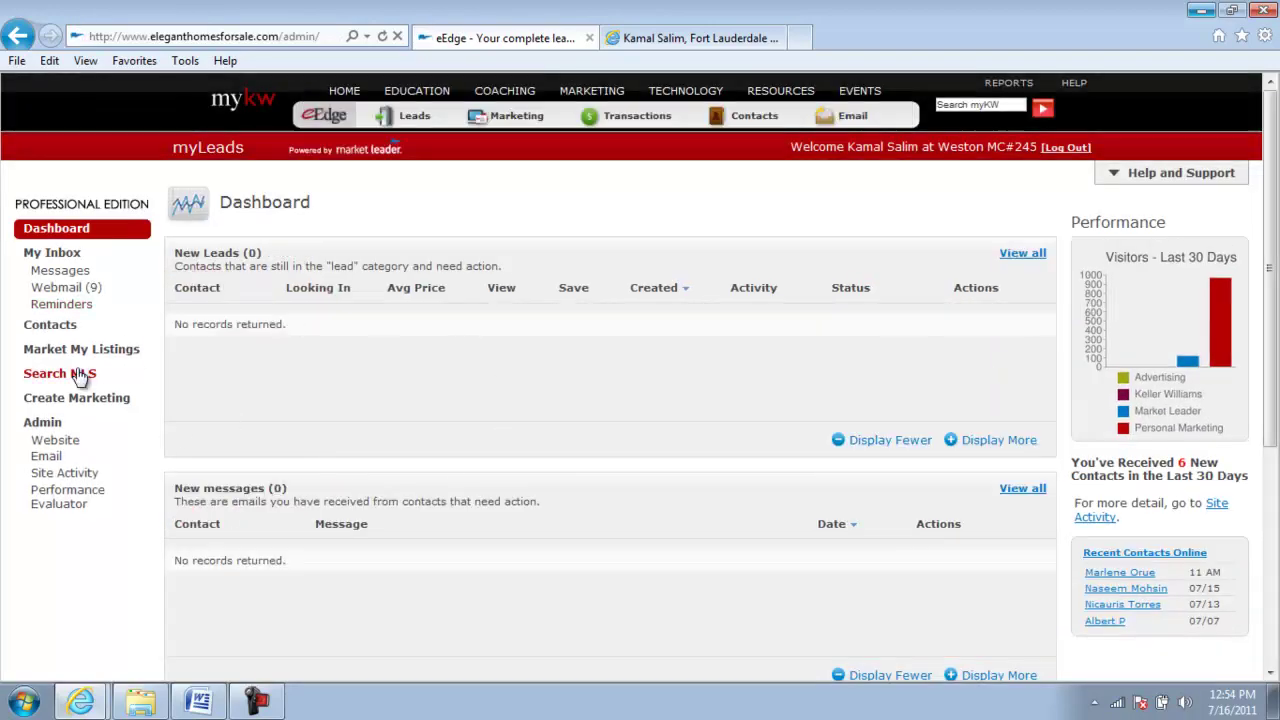
{"action": "left_click", "coordinate": [50, 327]}
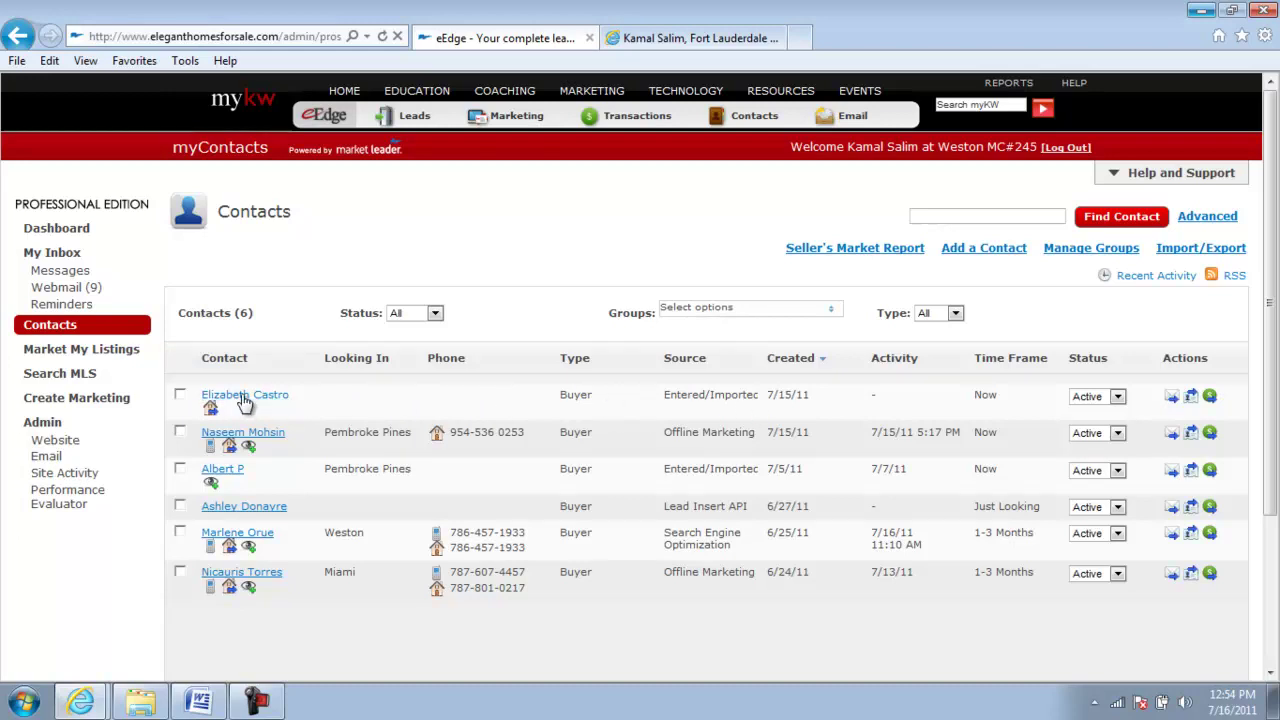
{"action": "left_click", "coordinate": [1210, 398]}
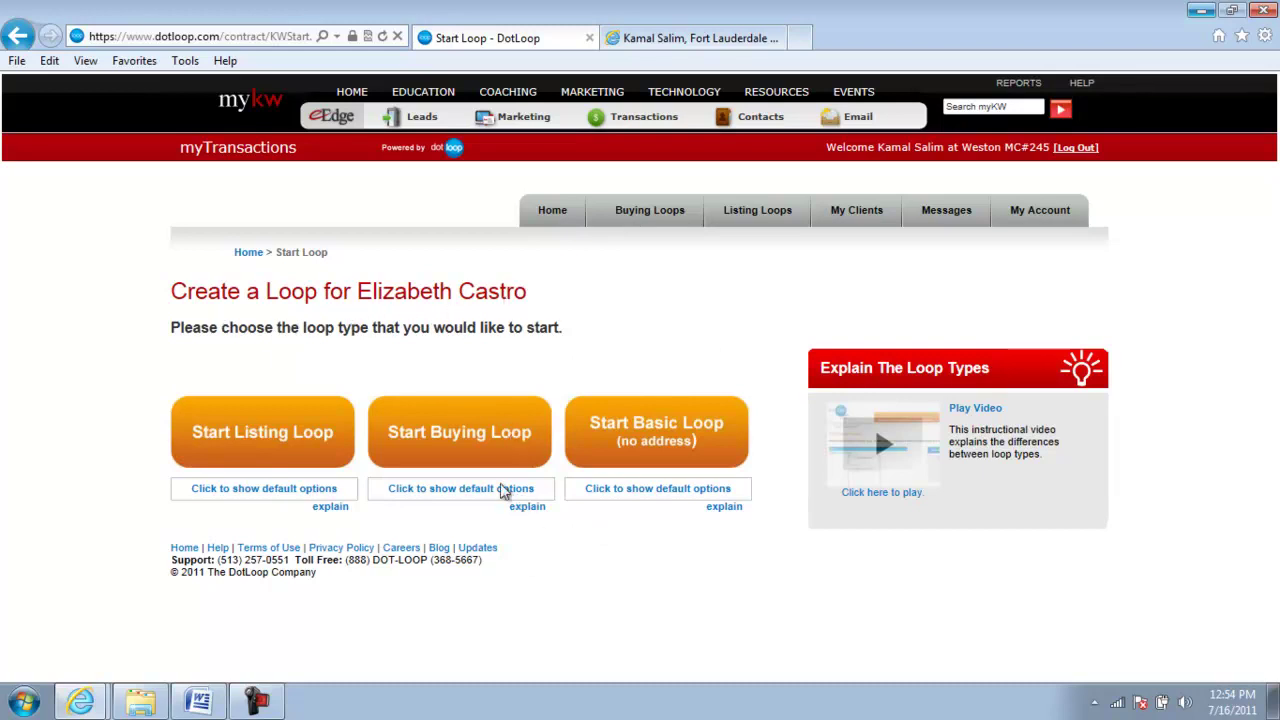
- Open dotloop Agent Home and review the six Recent Loops, July 2011 calendar and Activity Log
{"action": "left_click", "coordinate": [552, 216]}
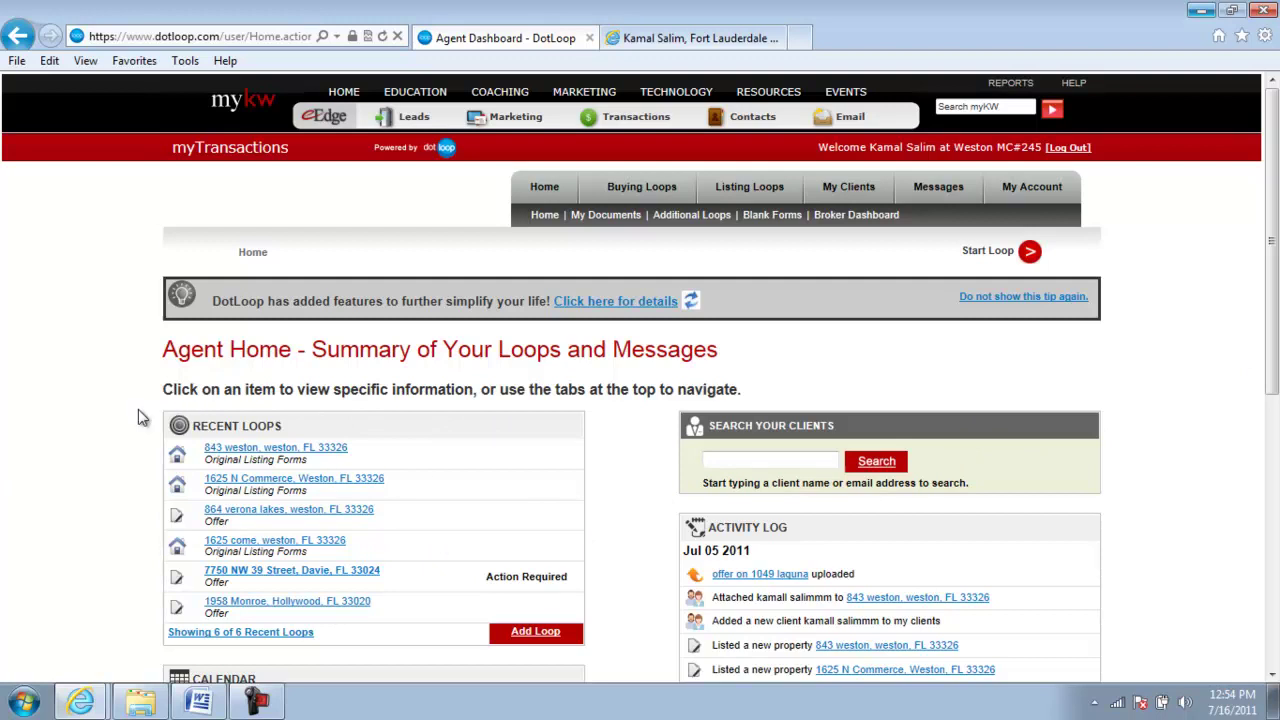
{"action": "scroll", "coordinate": [106, 477], "scroll_direction": "down", "scroll_amount": 1}
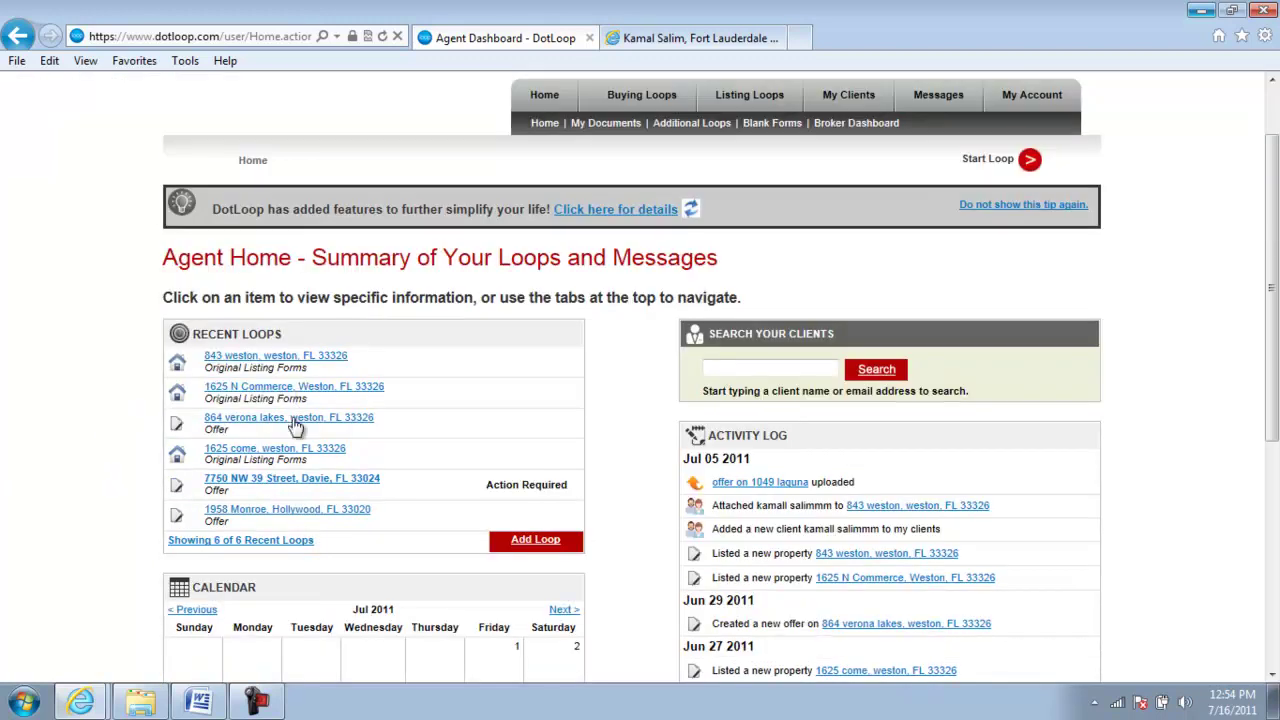
{"action": "scroll", "coordinate": [106, 465], "scroll_direction": "down", "scroll_amount": 3}
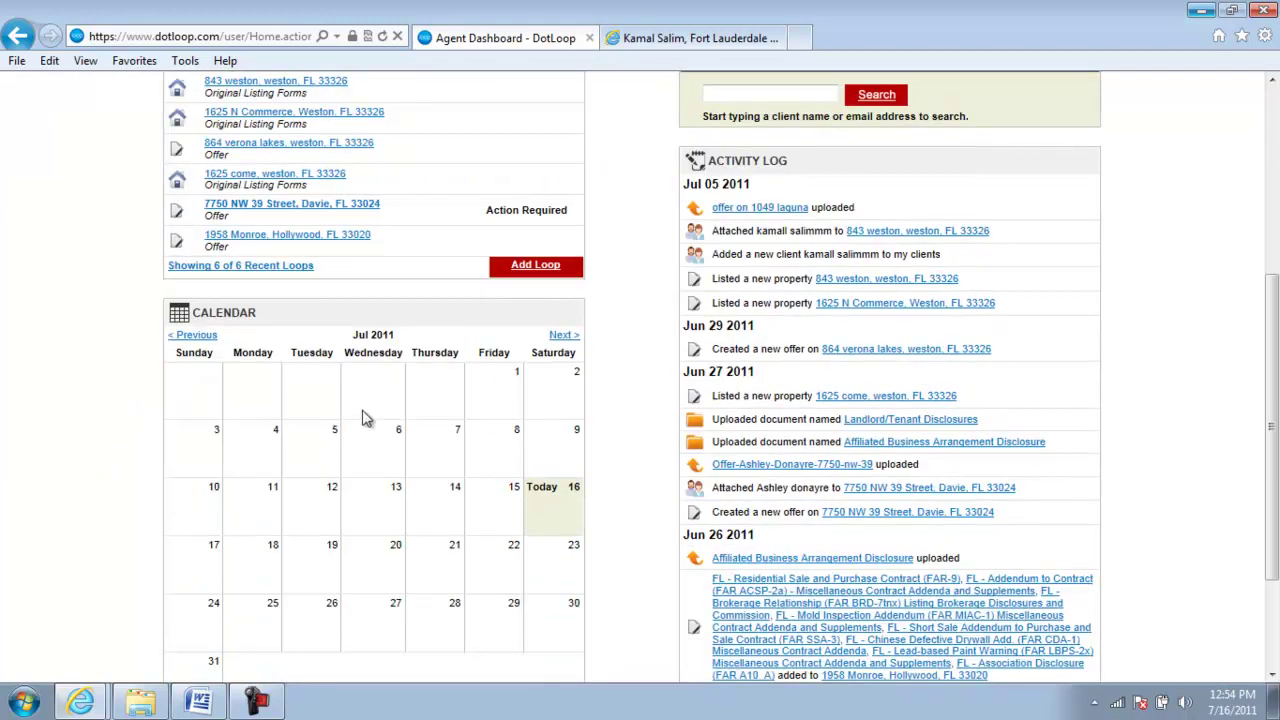
{"action": "scroll", "coordinate": [395, 470], "scroll_direction": "down", "scroll_amount": 1}
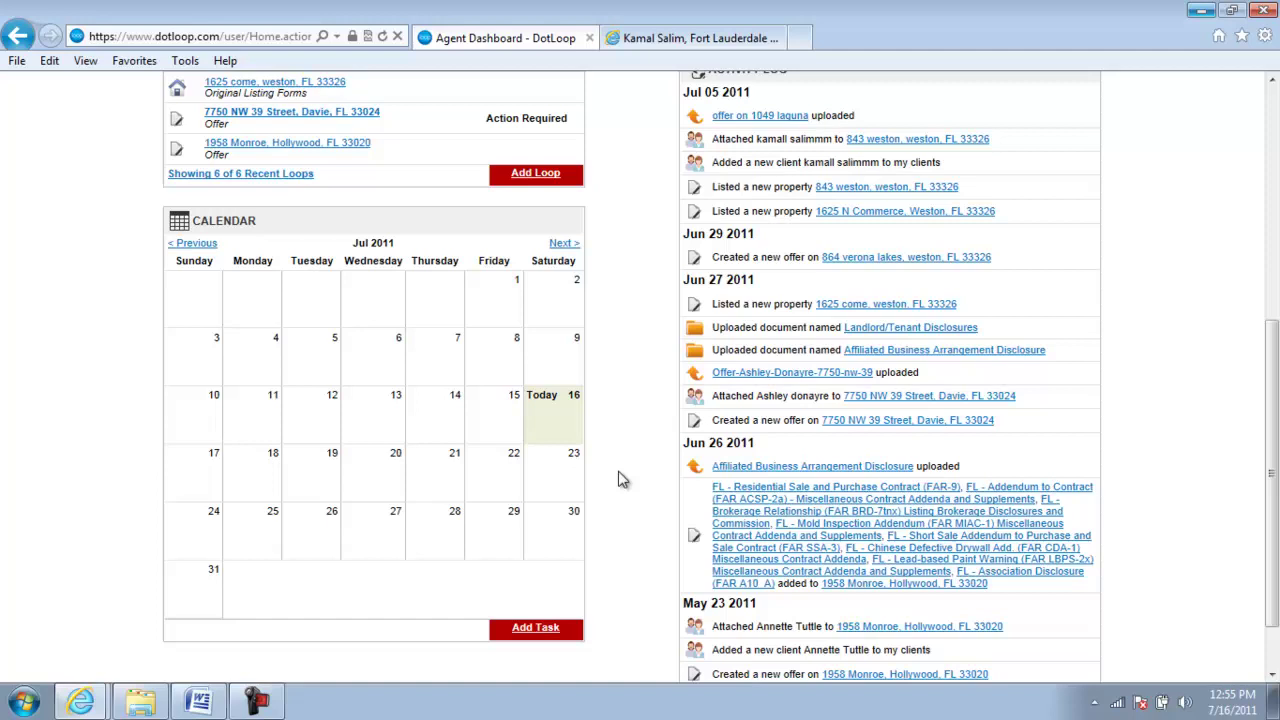
{"action": "scroll", "coordinate": [488, 348], "scroll_direction": "up", "scroll_amount": 2}
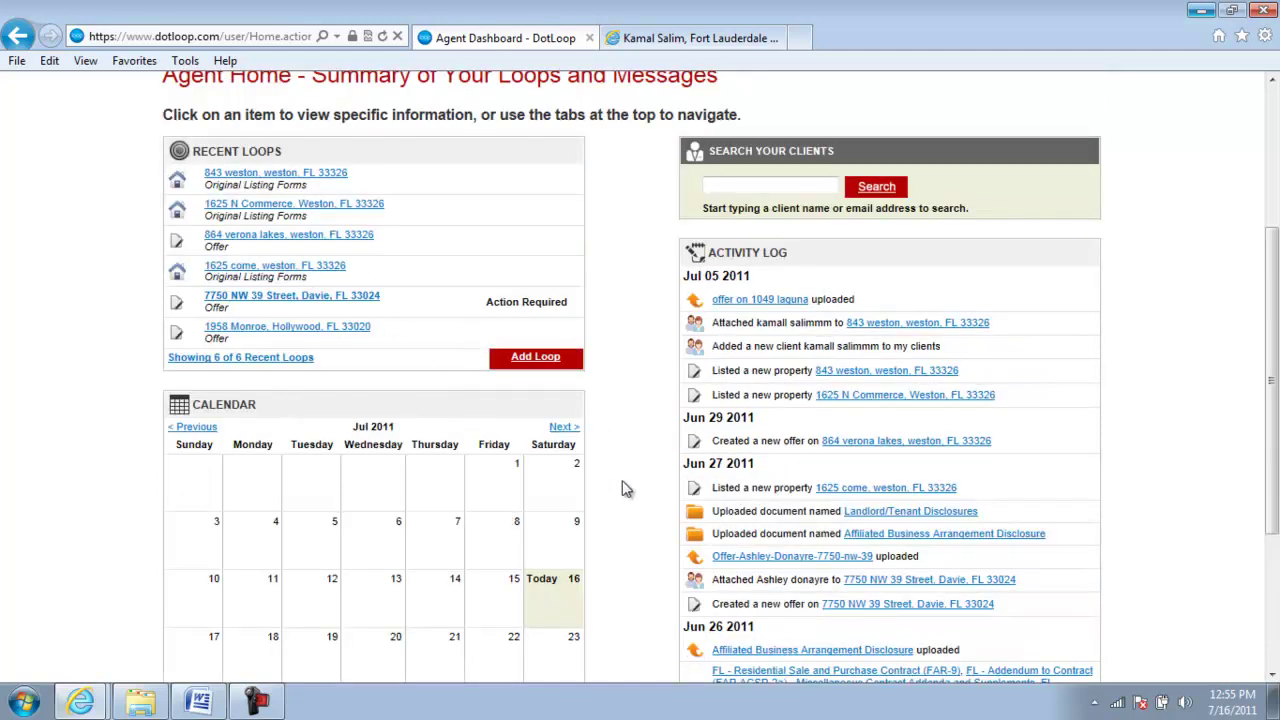
{"action": "scroll", "coordinate": [623, 490], "scroll_direction": "down", "scroll_amount": 1}
{"action": "scroll", "coordinate": [500, 528], "scroll_direction": "down", "scroll_amount": 1}
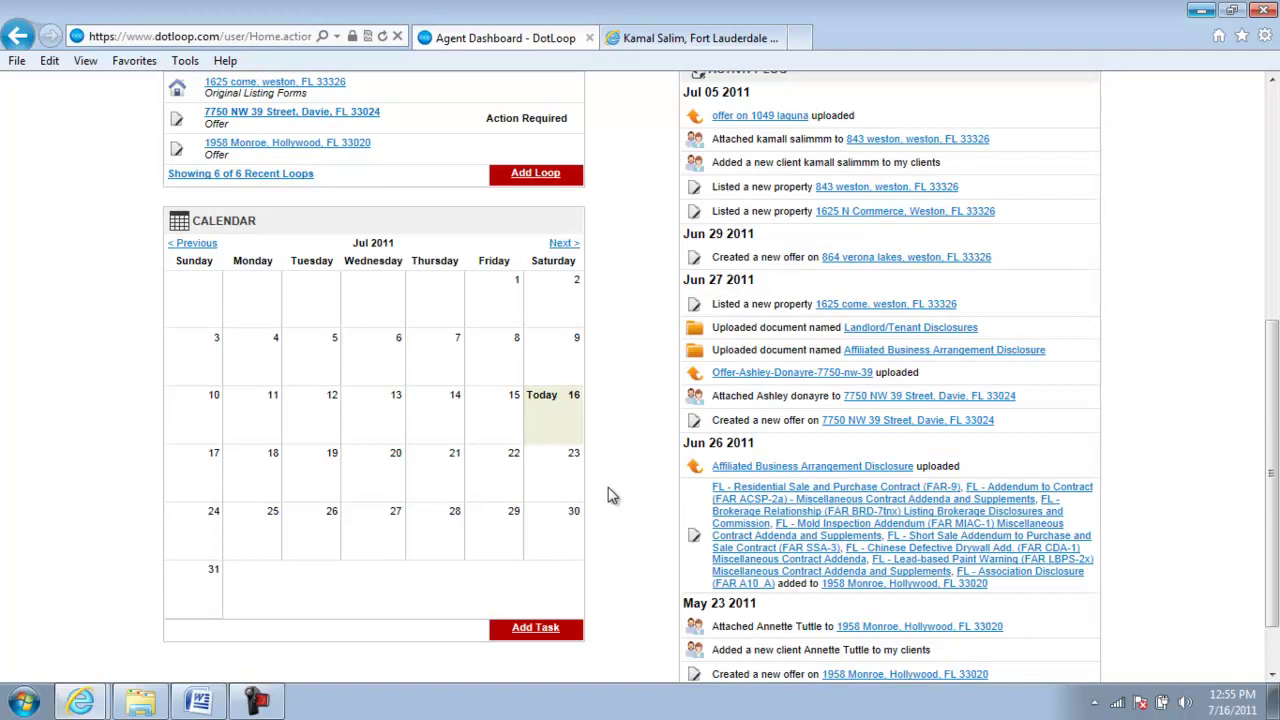
- Open the Add Task form and go through its task title and text fields
{"action": "left_click", "coordinate": [537, 629]}
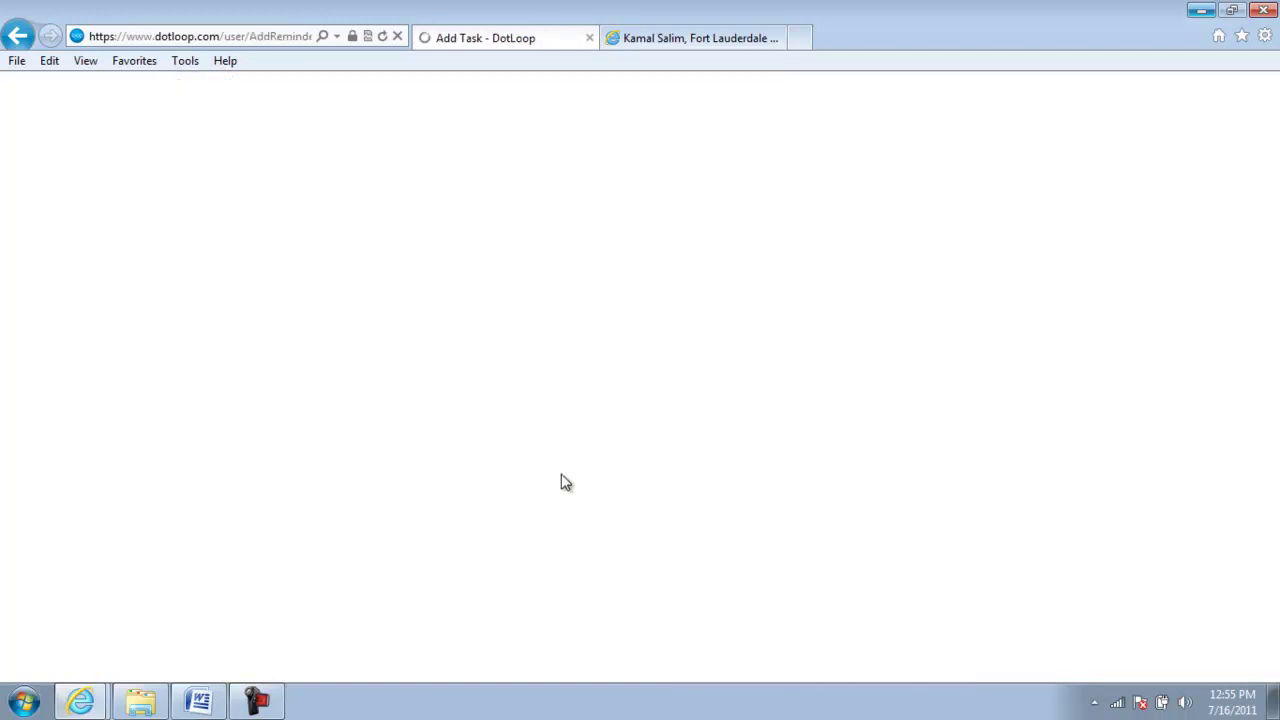
{"action": "left_click", "coordinate": [372, 396]}
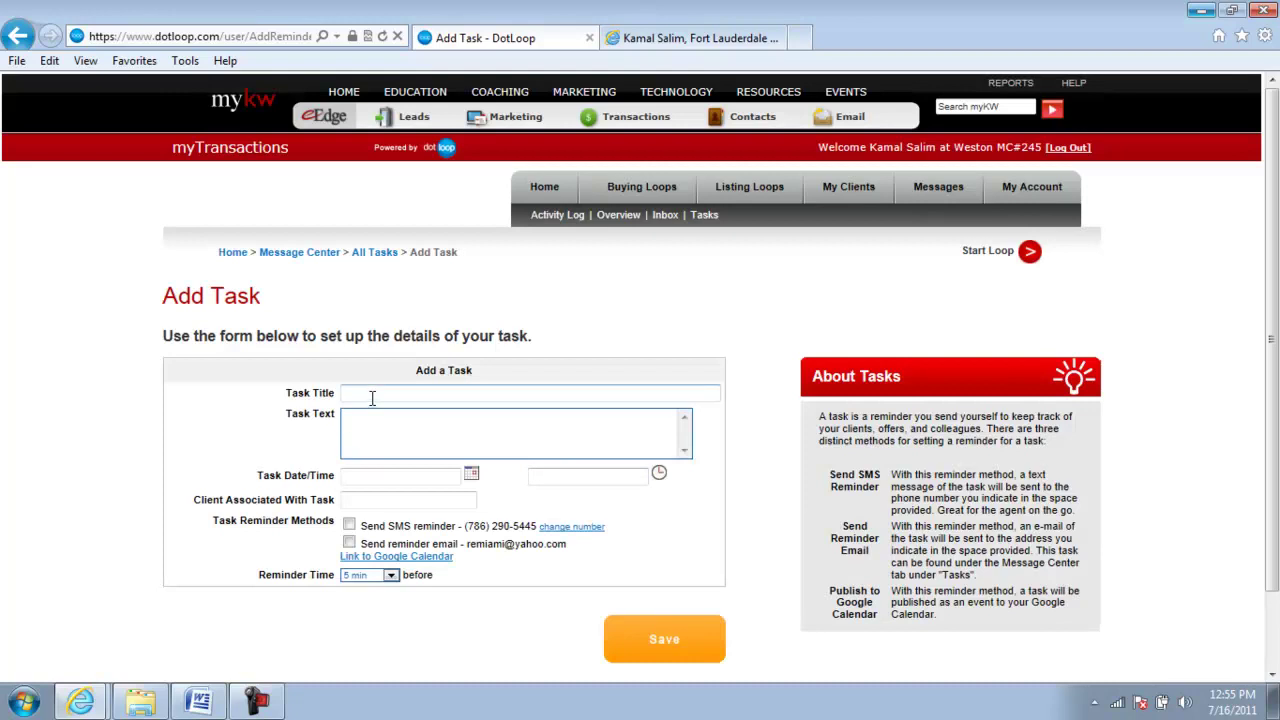
{"action": "left_click", "coordinate": [428, 434]}
{"action": "scroll", "coordinate": [586, 530], "scroll_direction": "down", "scroll_amount": 2}
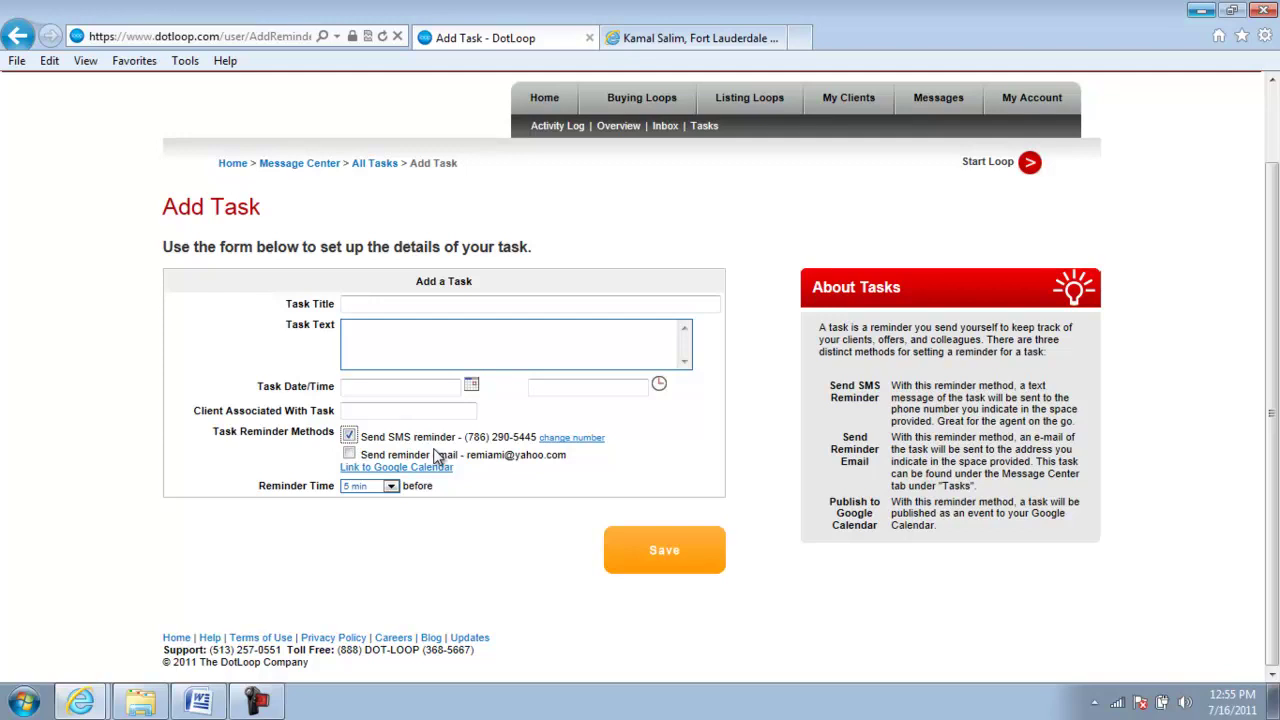
- Enable the task's e-mail reminder with a 2 hours lead time
{"action": "left_click", "coordinate": [349, 457]}
{"action": "left_click", "coordinate": [390, 488]}
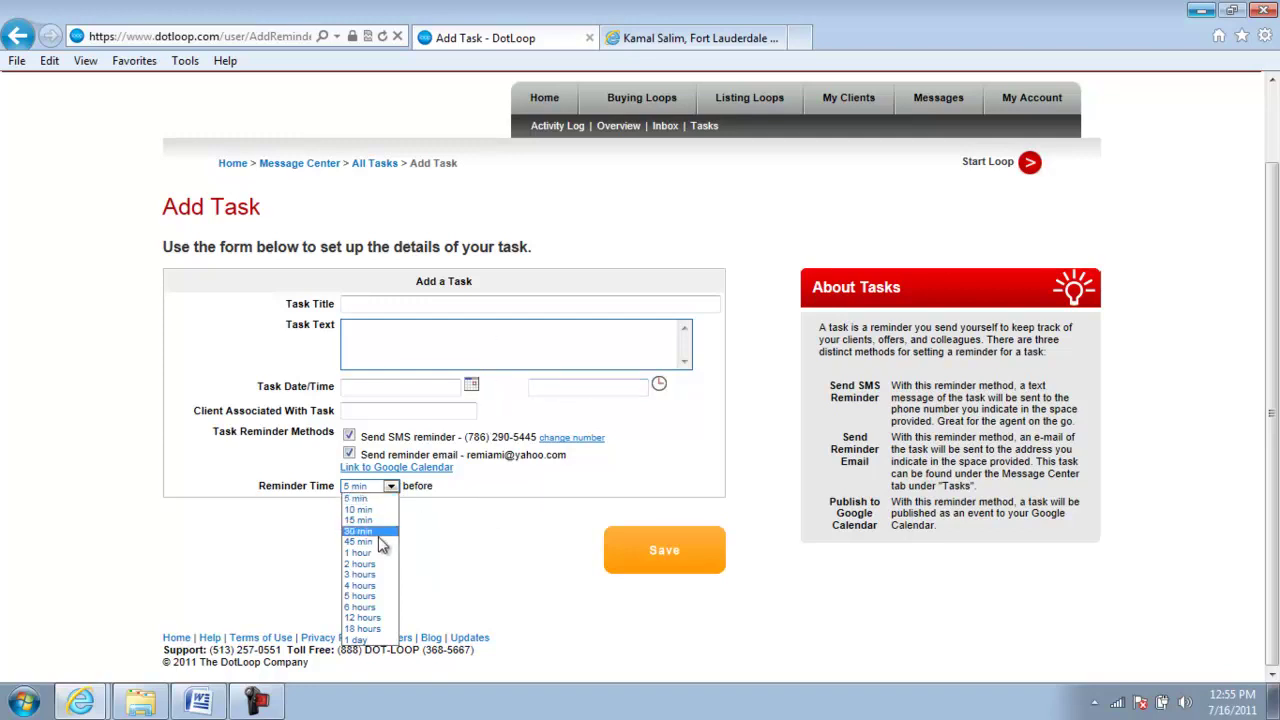
{"action": "left_click", "coordinate": [371, 566]}
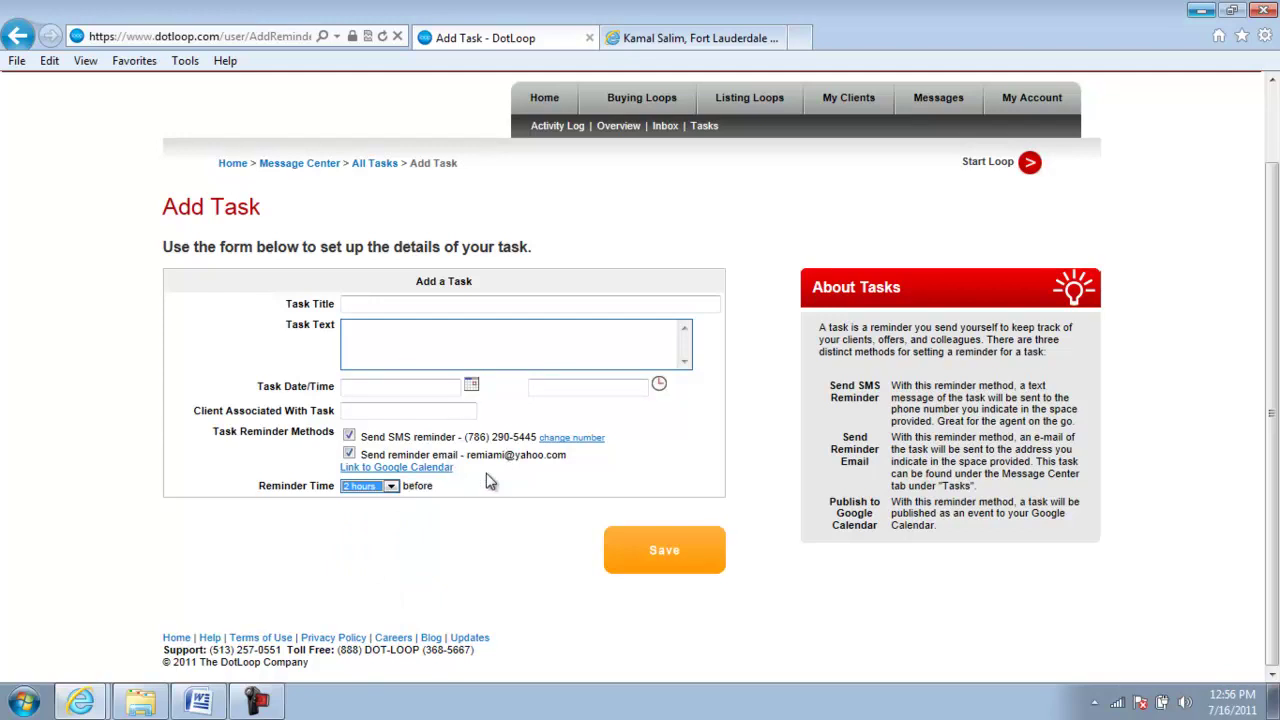
{"action": "left_click", "coordinate": [391, 487]}
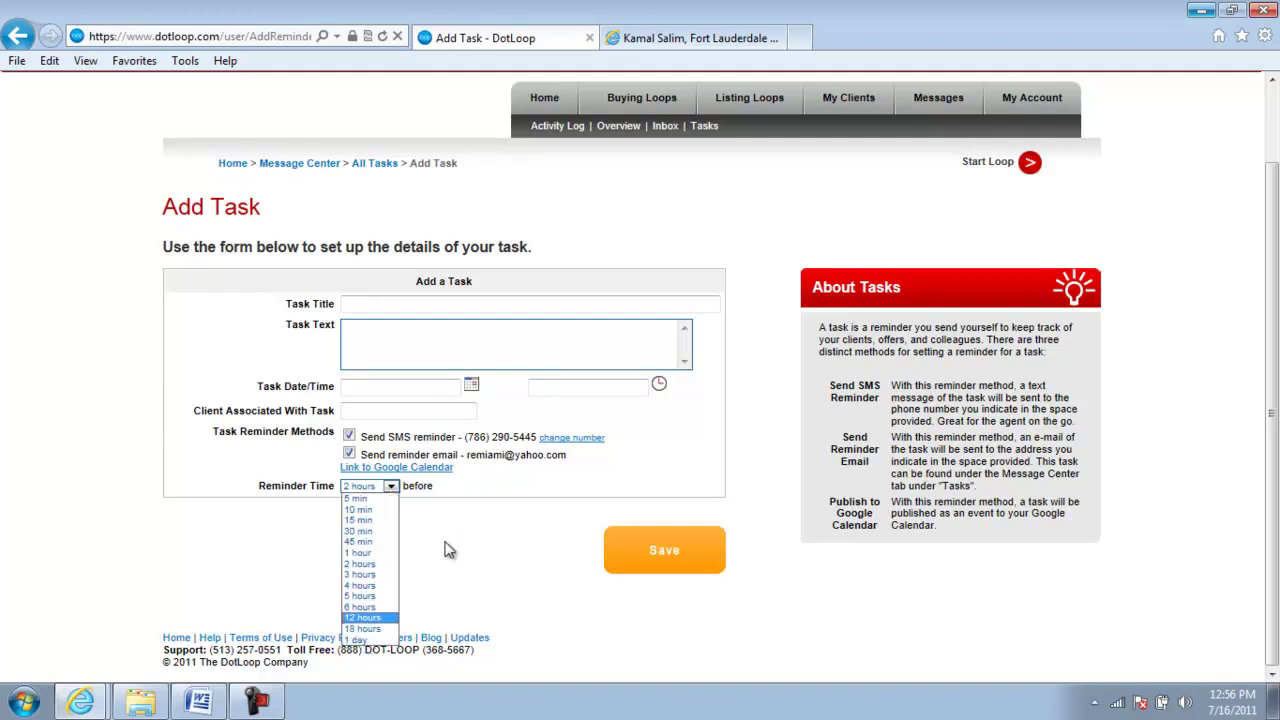
{"action": "left_click", "coordinate": [513, 507]}
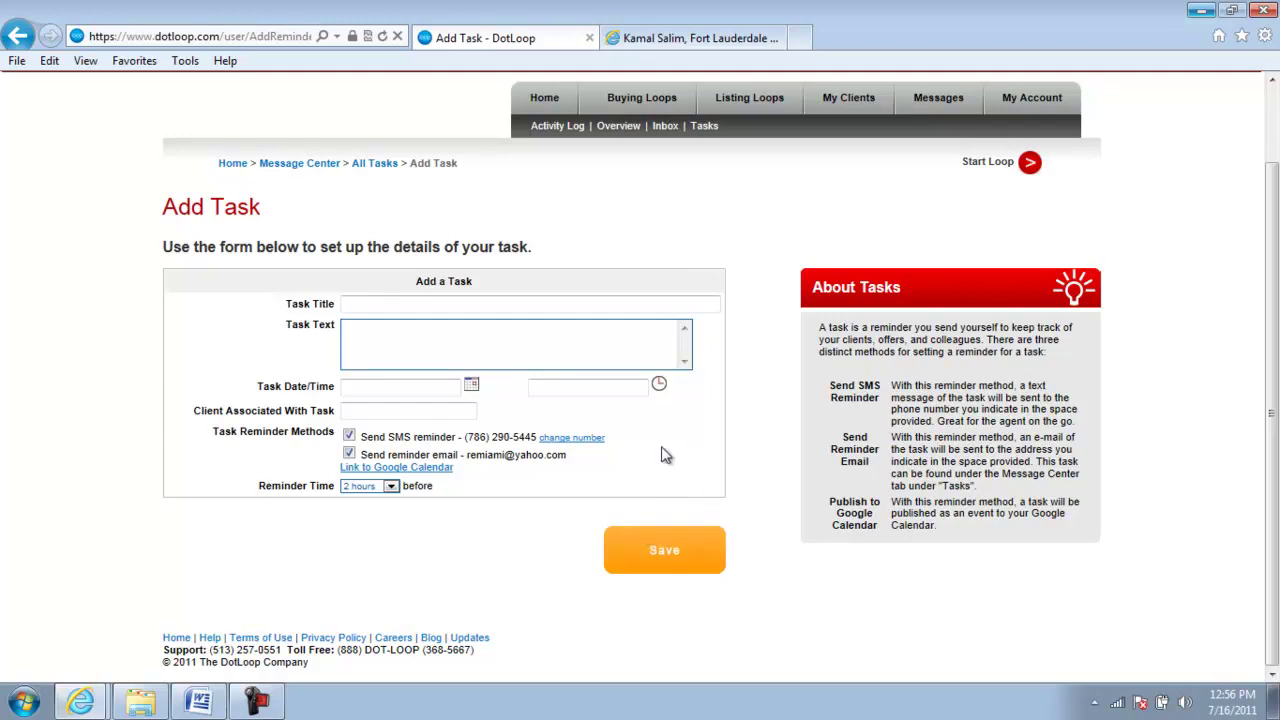
{"action": "scroll", "coordinate": [514, 557], "scroll_direction": "up", "scroll_amount": 1}
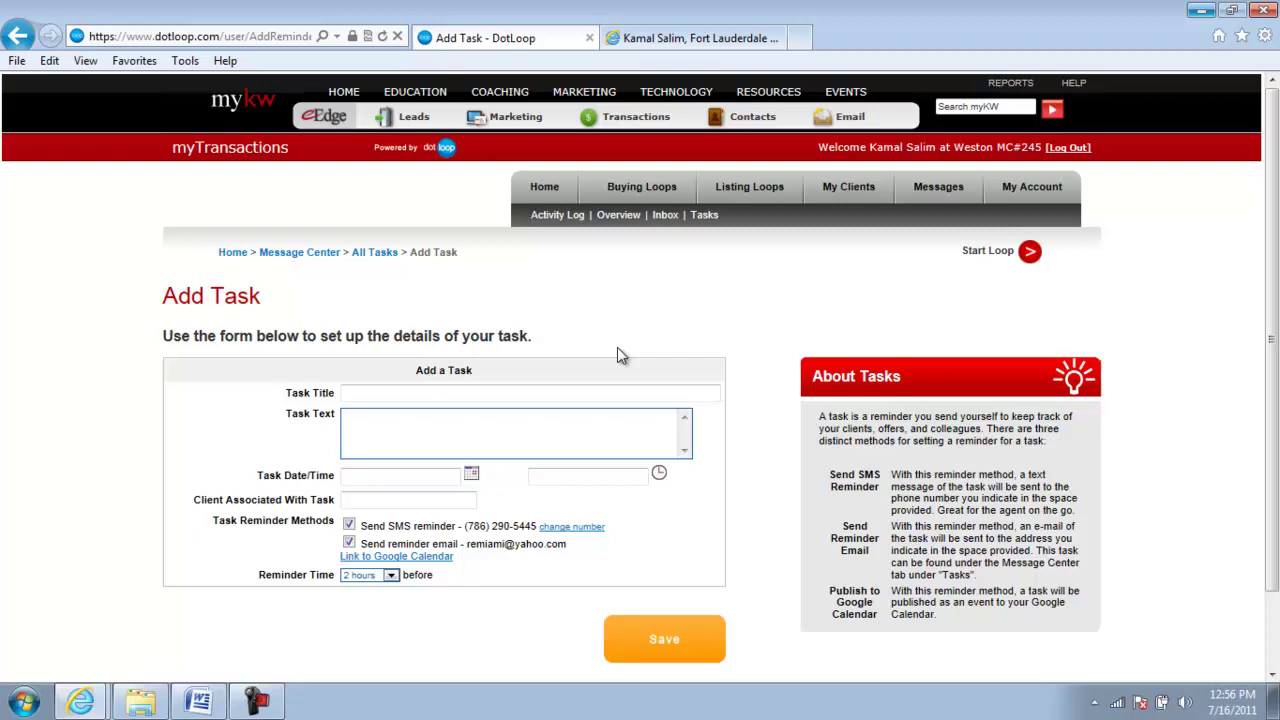
- Go back to Agent Home and look over recent loops, the calendar and the activity log
{"action": "left_click", "coordinate": [545, 190]}
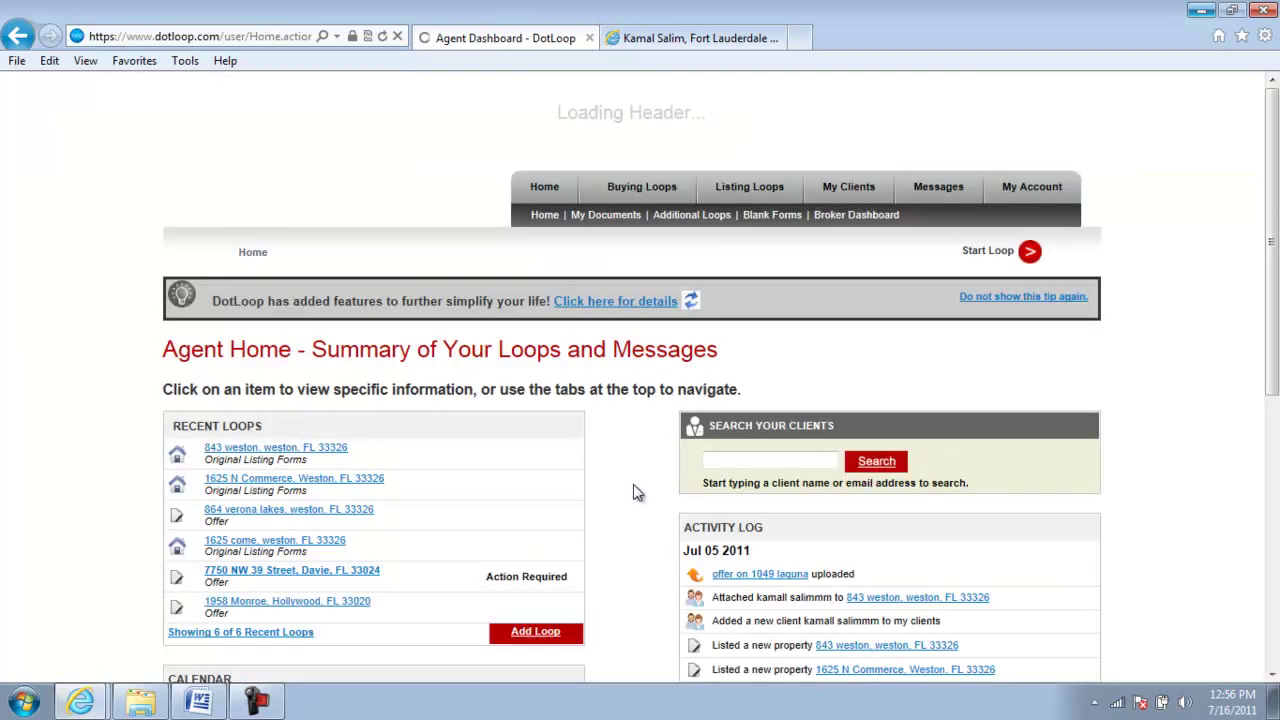
{"action": "scroll", "coordinate": [640, 500], "scroll_direction": "down", "scroll_amount": 4}
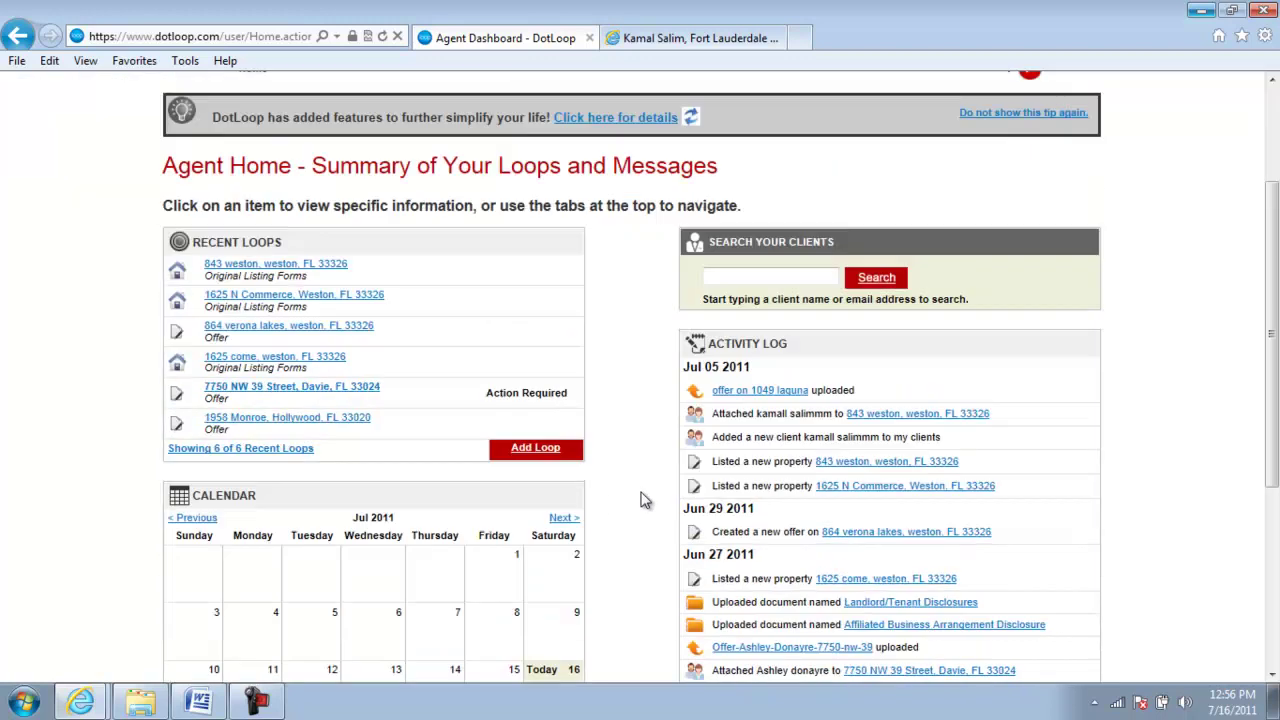
{"action": "scroll", "coordinate": [622, 484], "scroll_direction": "up", "scroll_amount": 2}
{"action": "scroll", "coordinate": [1150, 436], "scroll_direction": "down", "scroll_amount": 1}
{"action": "scroll", "coordinate": [1115, 358], "scroll_direction": "down", "scroll_amount": 1}
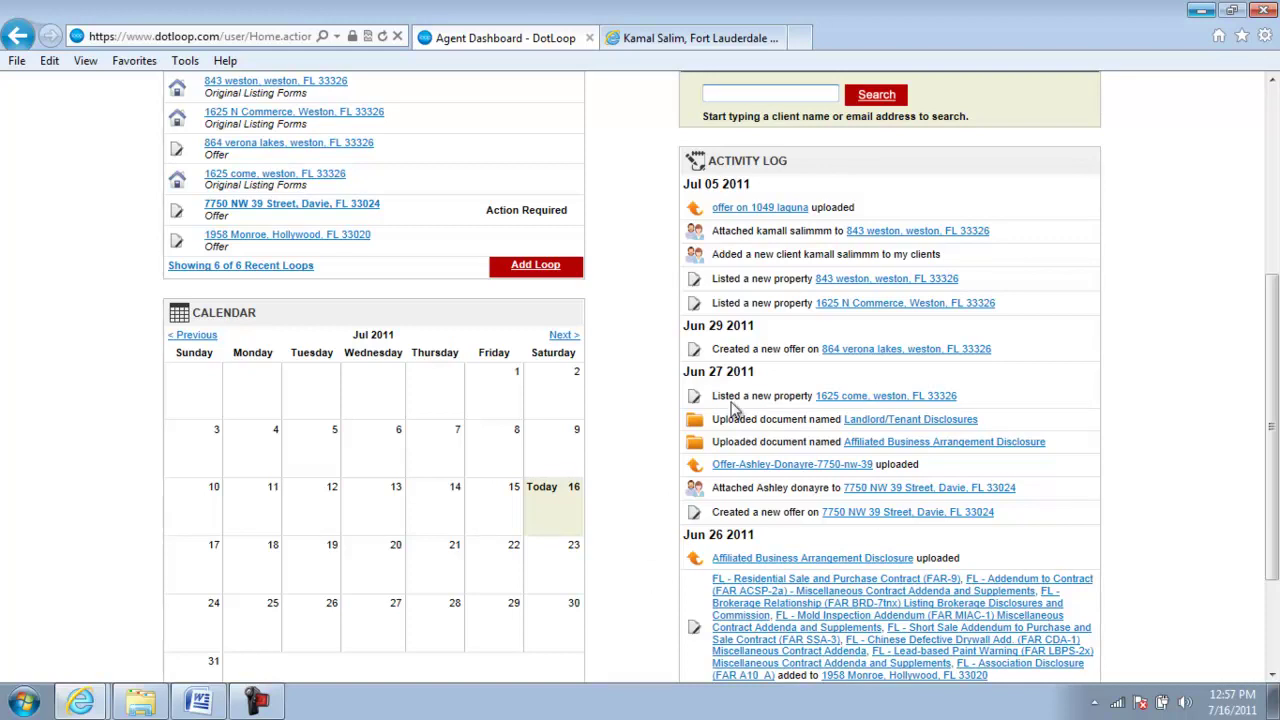
{"action": "scroll", "coordinate": [1110, 397], "scroll_direction": "up", "scroll_amount": 1}
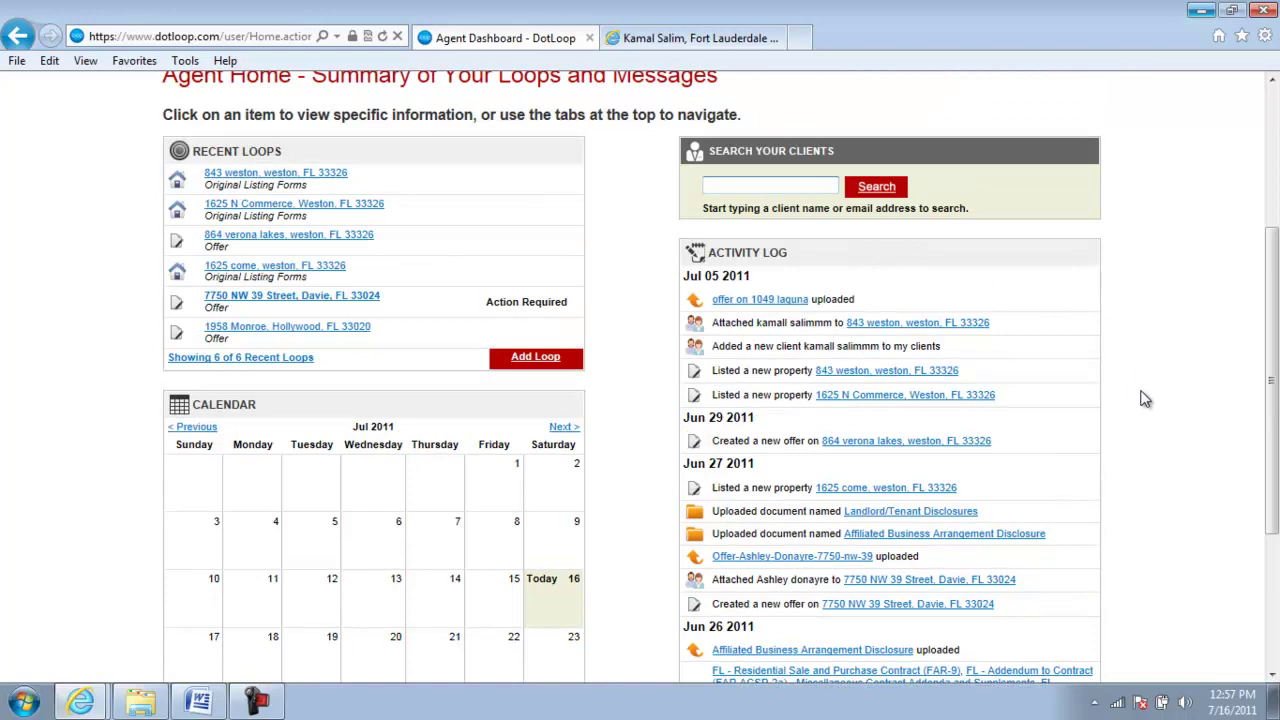
{"action": "scroll", "coordinate": [1116, 417], "scroll_direction": "up", "scroll_amount": 1}
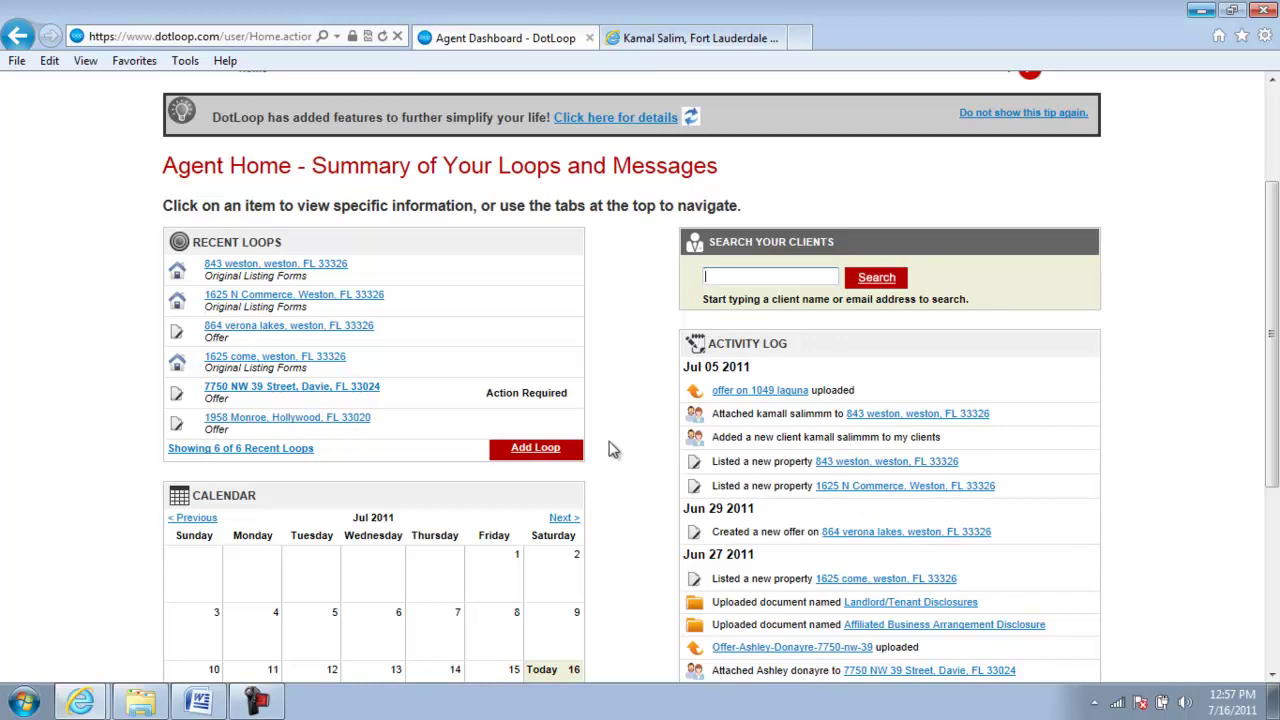
{"action": "scroll", "coordinate": [613, 449], "scroll_direction": "up", "scroll_amount": 2}
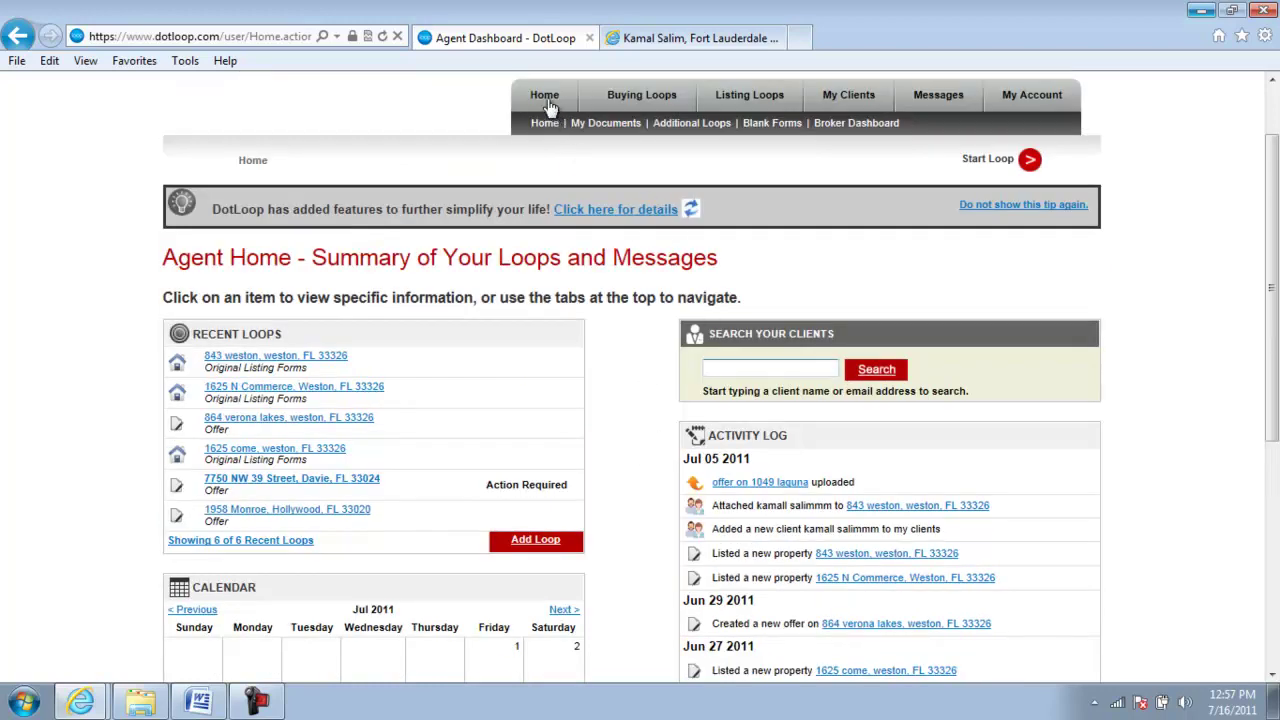
{"action": "scroll", "coordinate": [712, 252], "scroll_direction": "up", "scroll_amount": 2}
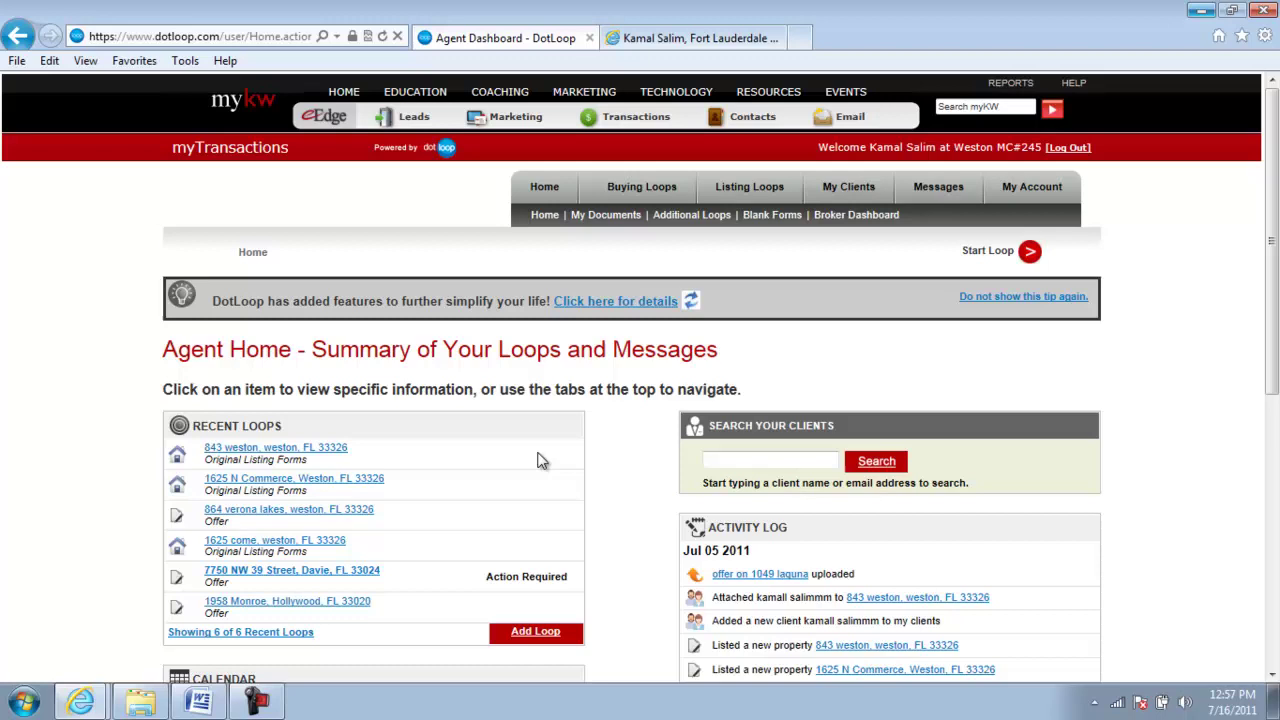
- View Buying Loops, then the three Listing Loops, closing the Great News popup
{"action": "mouse_move", "coordinate": [358, 97]}
{"action": "left_click", "coordinate": [641, 192]}
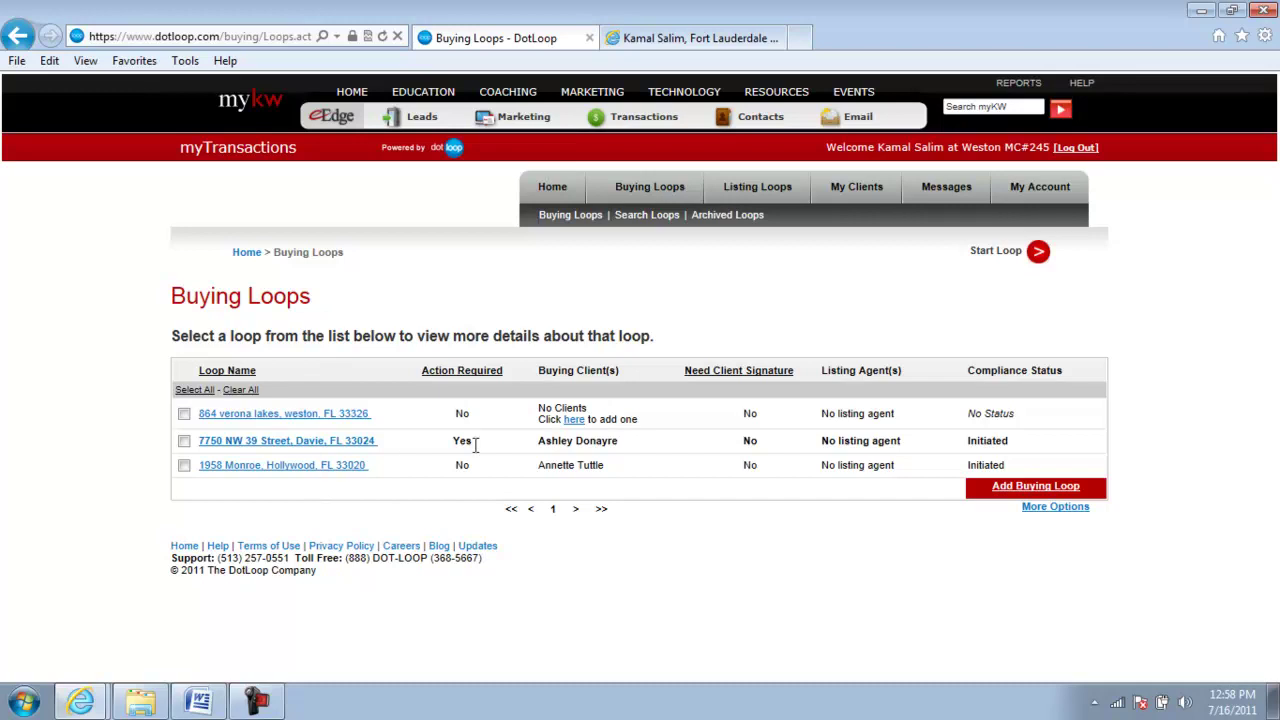
{"action": "left_click", "coordinate": [751, 194]}
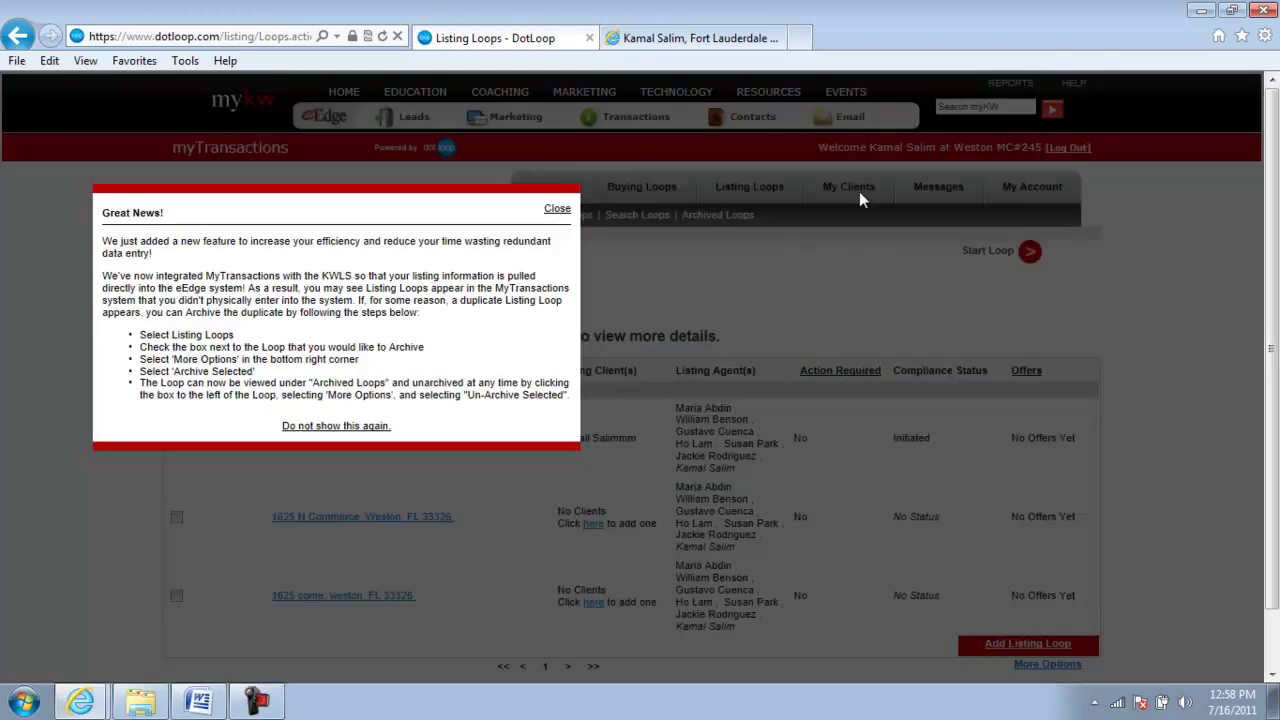
{"action": "left_click", "coordinate": [557, 208]}
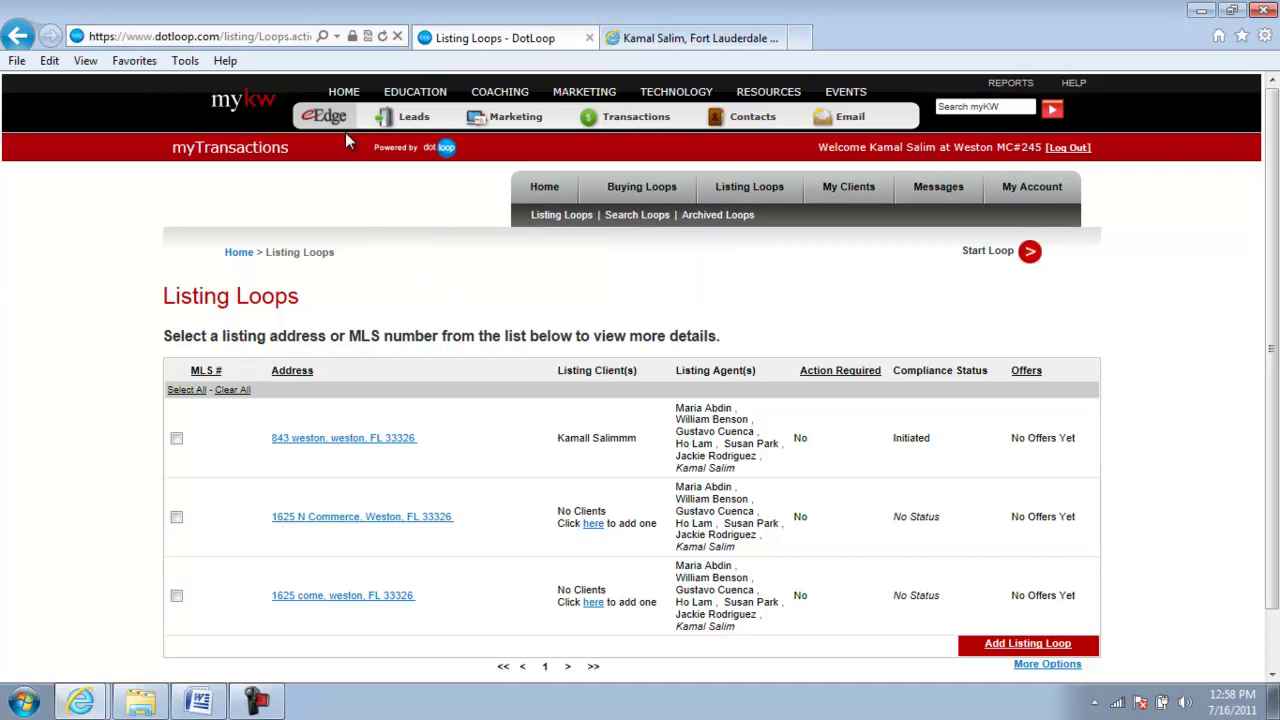
{"action": "mouse_move", "coordinate": [760, 120]}
- Open My Account > My Team and review the six members' listing, buying and other loop settings
{"action": "left_click", "coordinate": [1030, 190]}
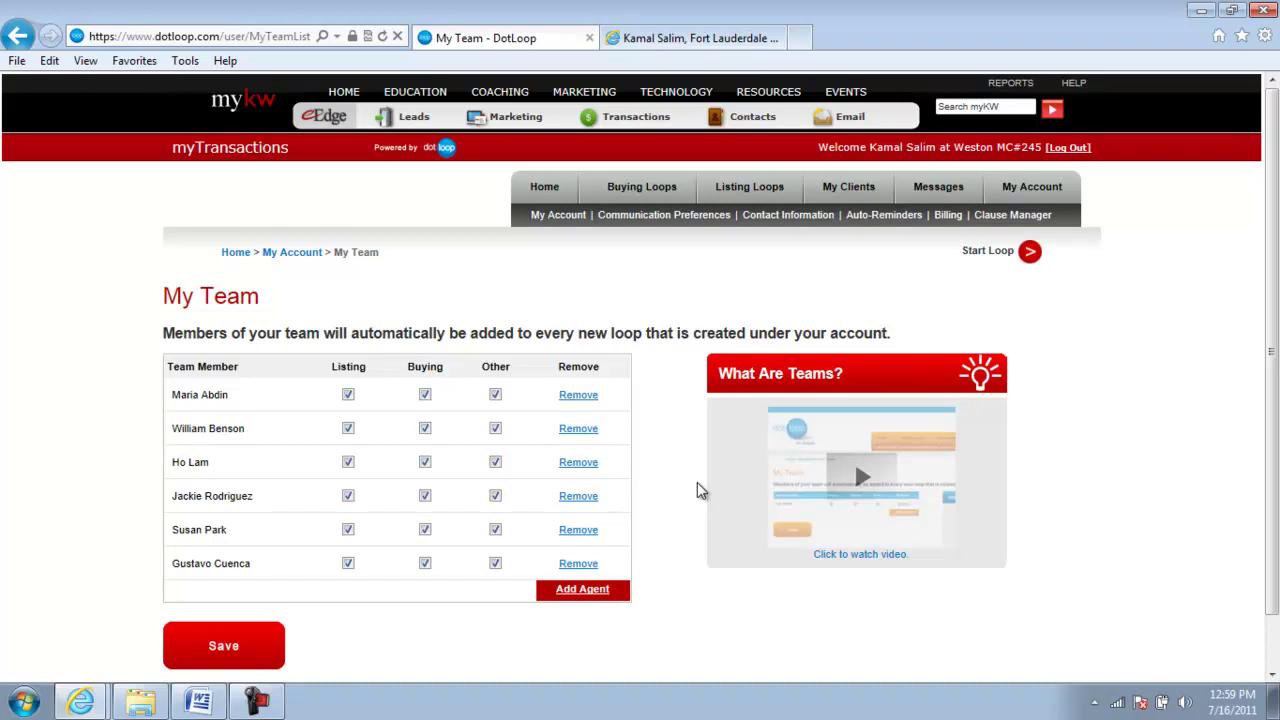
{"action": "scroll", "coordinate": [1062, 485], "scroll_direction": "down", "scroll_amount": 1}
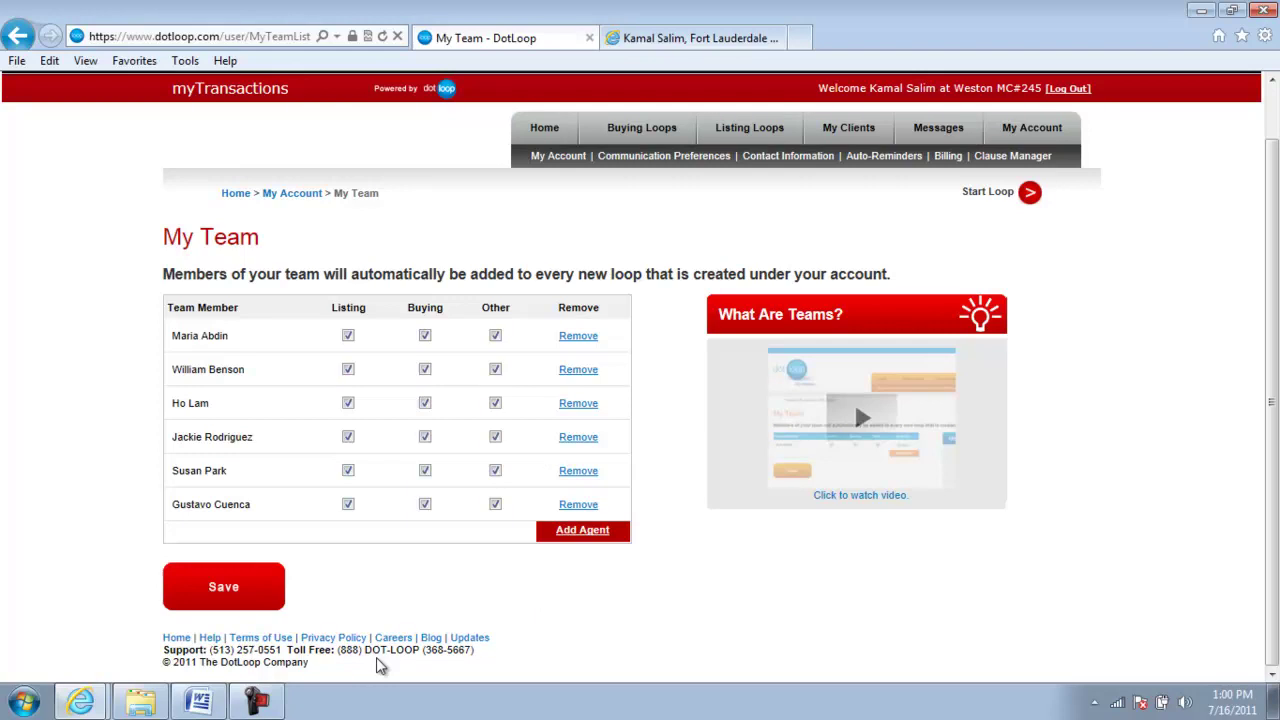
{"action": "scroll", "coordinate": [613, 635], "scroll_direction": "up", "scroll_amount": 1}
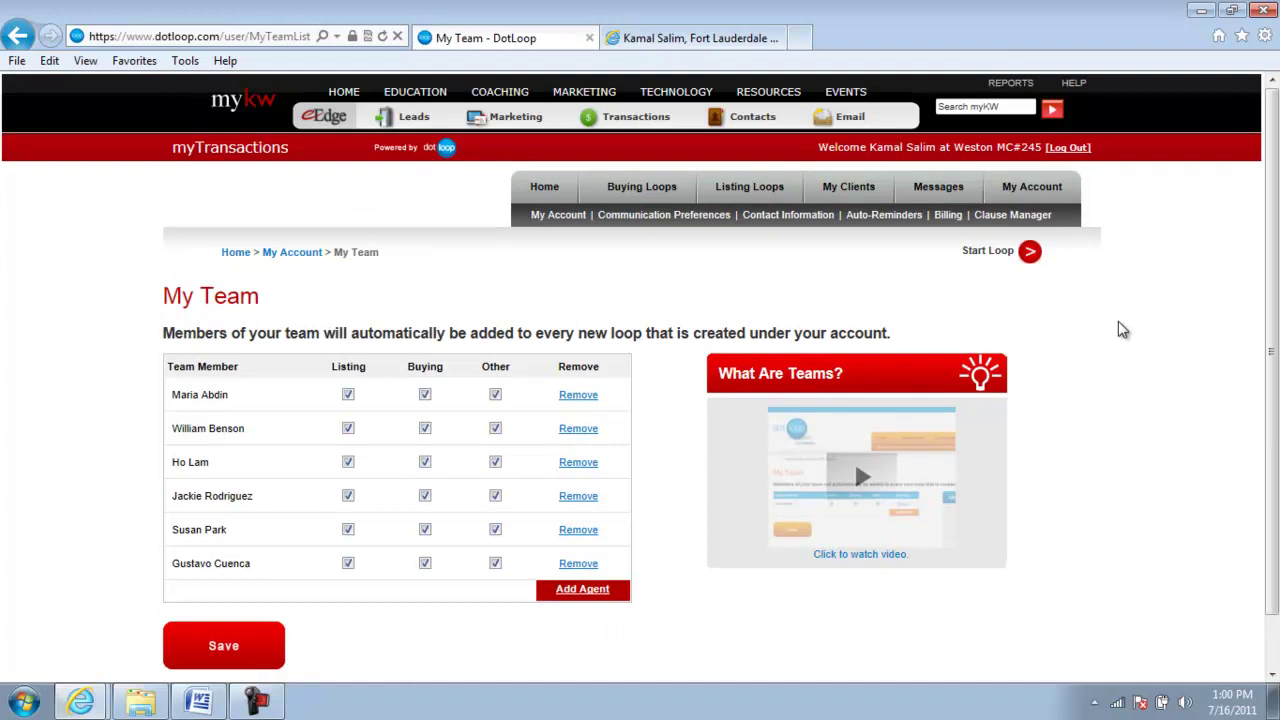
- Open My Documents from Home and review the two office documents and empty personal and brokerage sections
{"action": "left_click", "coordinate": [544, 190]}
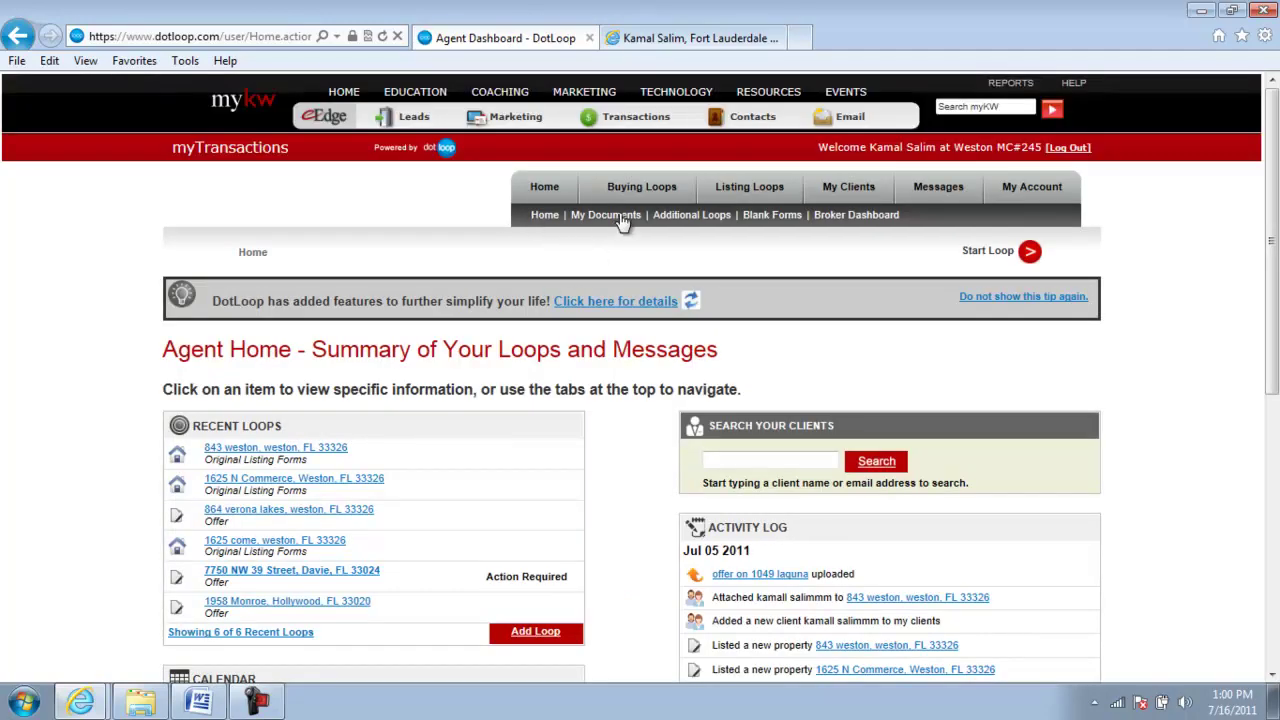
{"action": "left_click", "coordinate": [607, 220]}
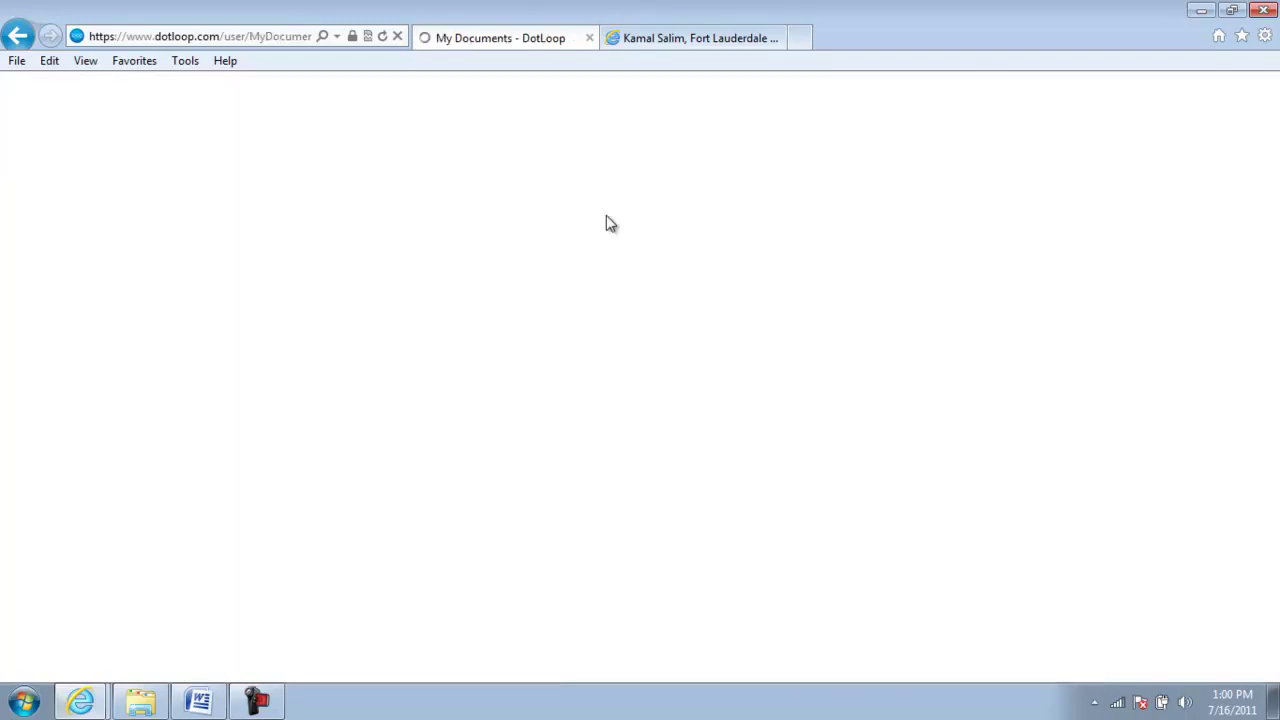
{"action": "scroll", "coordinate": [1220, 436], "scroll_direction": "down", "scroll_amount": 3}
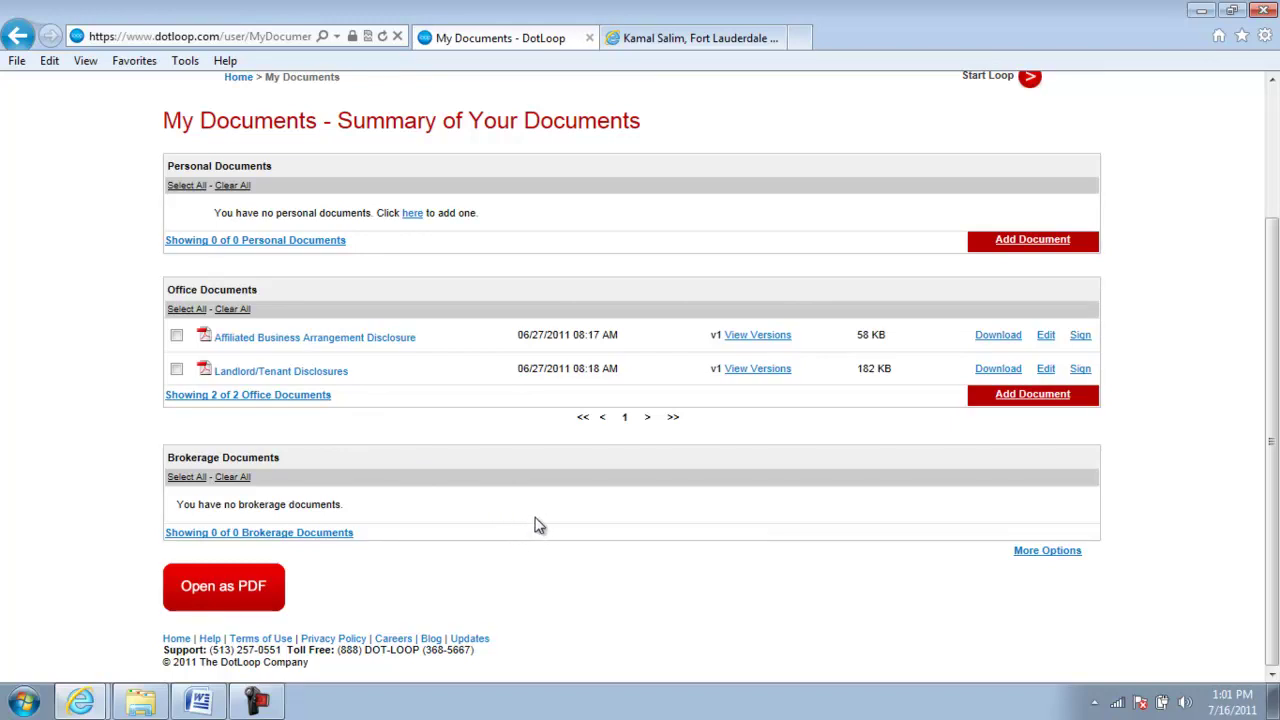
{"action": "scroll", "coordinate": [535, 525], "scroll_direction": "up", "scroll_amount": 1}
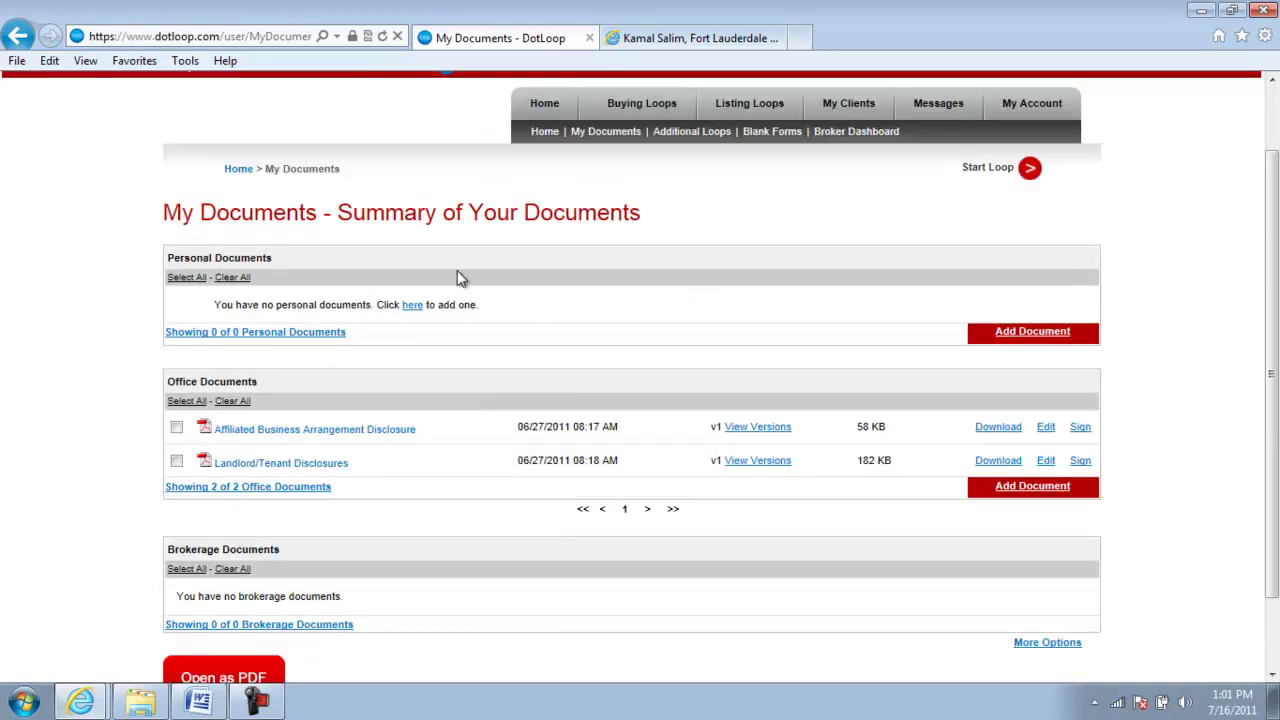
- Check the Additional Loops types, return home, and browse the Florida FAR/BAR Print Blank Forms list
{"action": "left_click", "coordinate": [690, 134]}
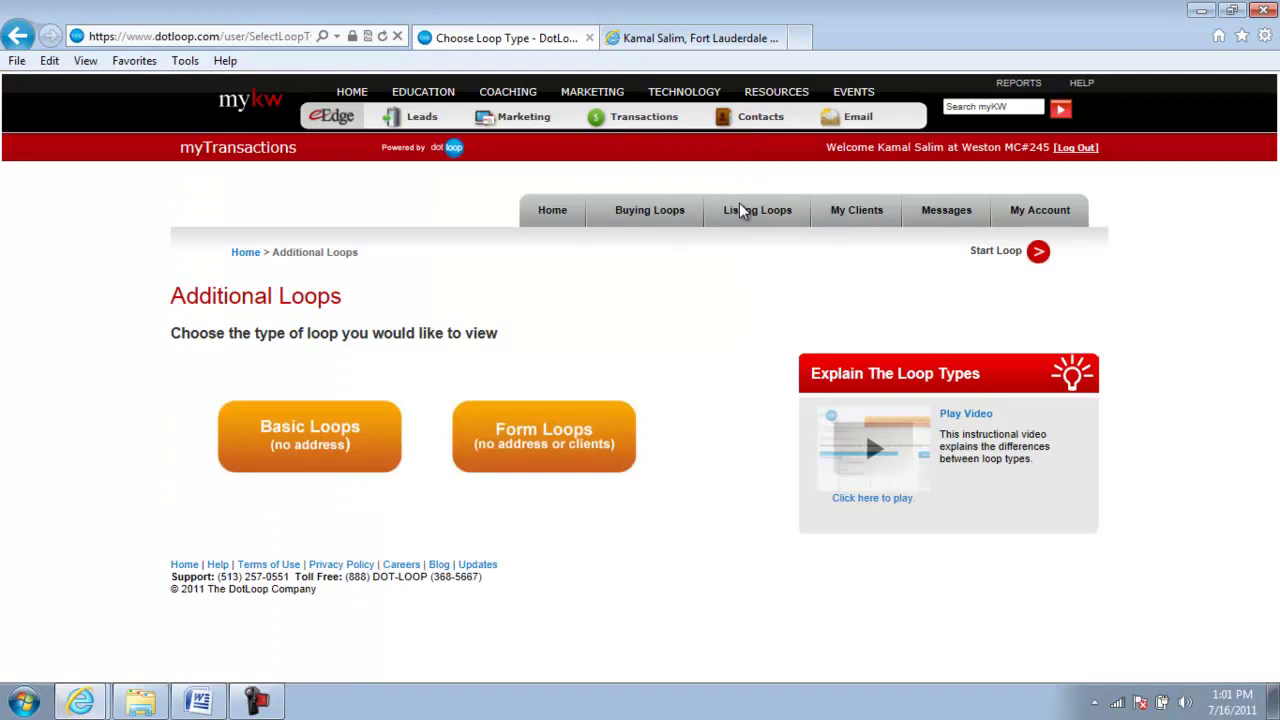
{"action": "left_click", "coordinate": [549, 210]}
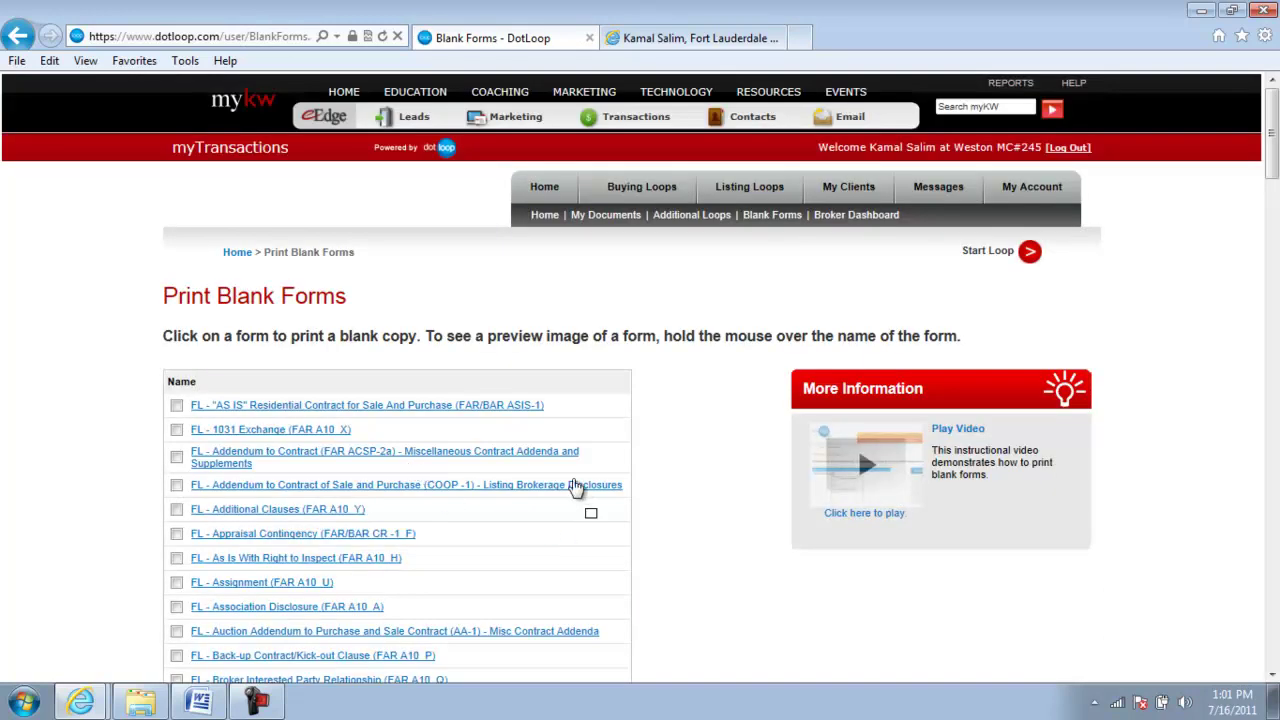
{"action": "scroll", "coordinate": [635, 460], "scroll_direction": "down", "scroll_amount": 8}
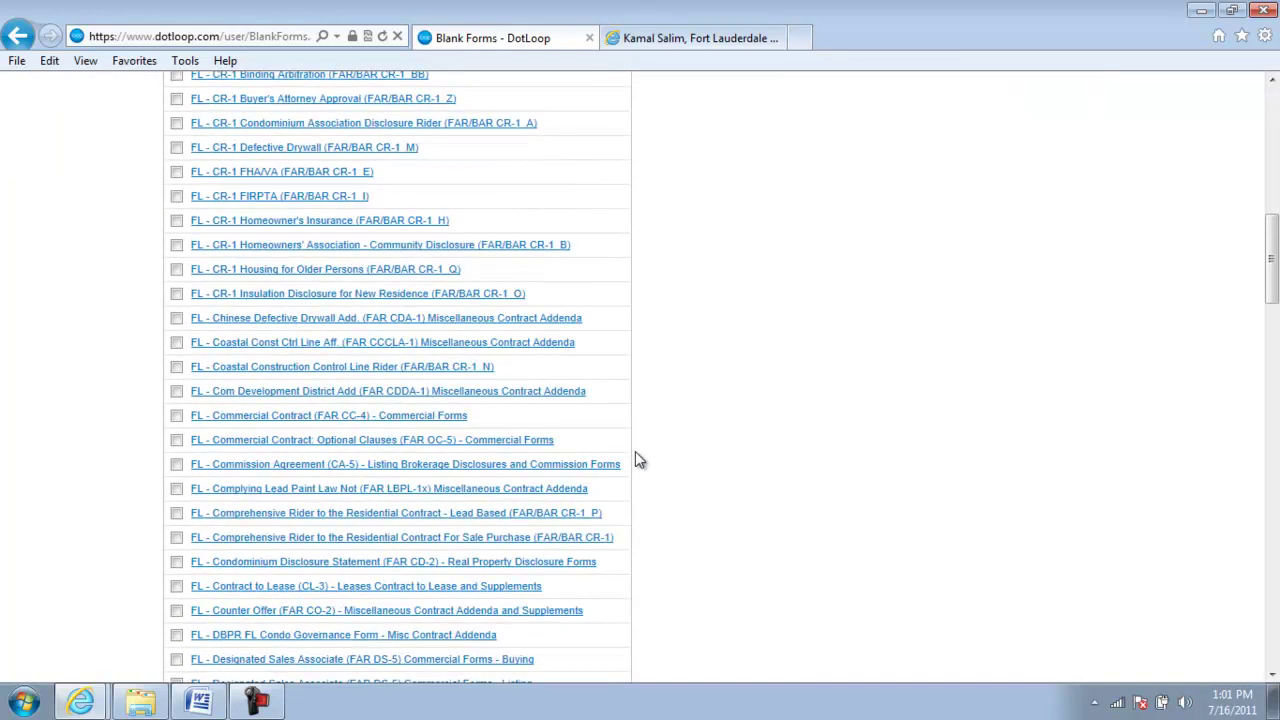
{"action": "scroll", "coordinate": [635, 455], "scroll_direction": "down", "scroll_amount": 5}
{"action": "scroll", "coordinate": [647, 520], "scroll_direction": "up", "scroll_amount": 6}
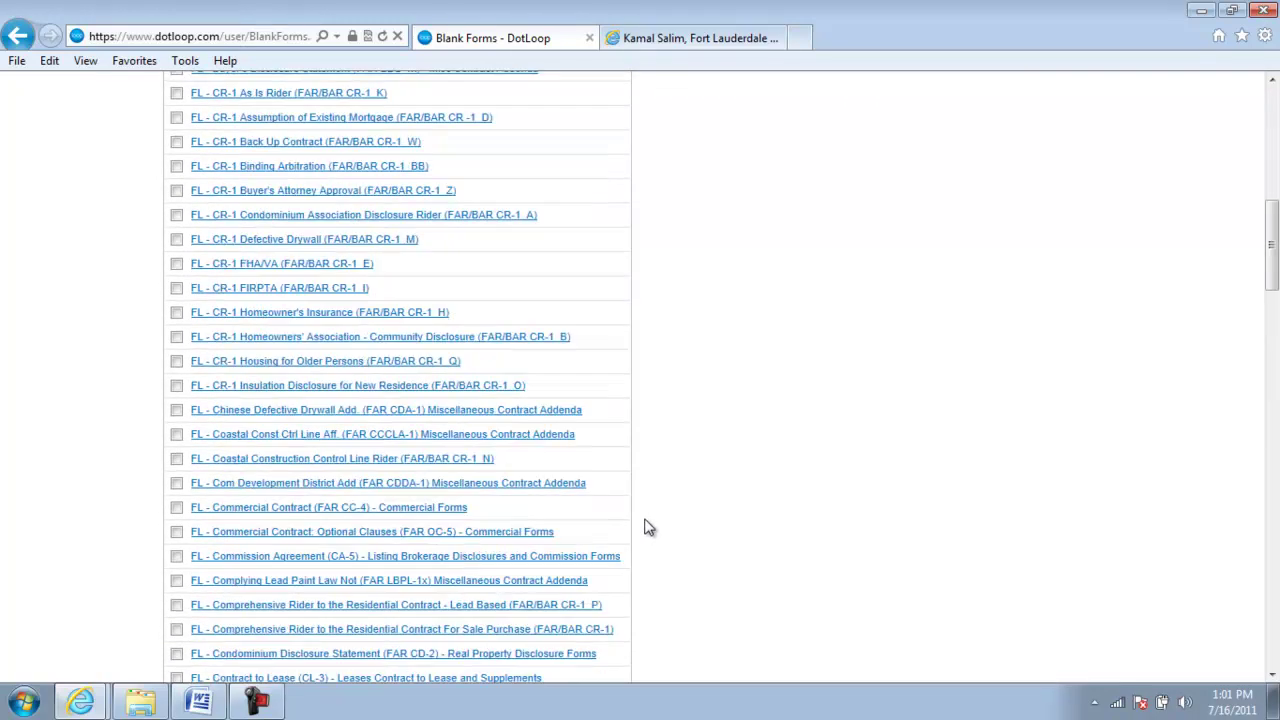
{"action": "scroll", "coordinate": [560, 410], "scroll_direction": "up", "scroll_amount": 5}
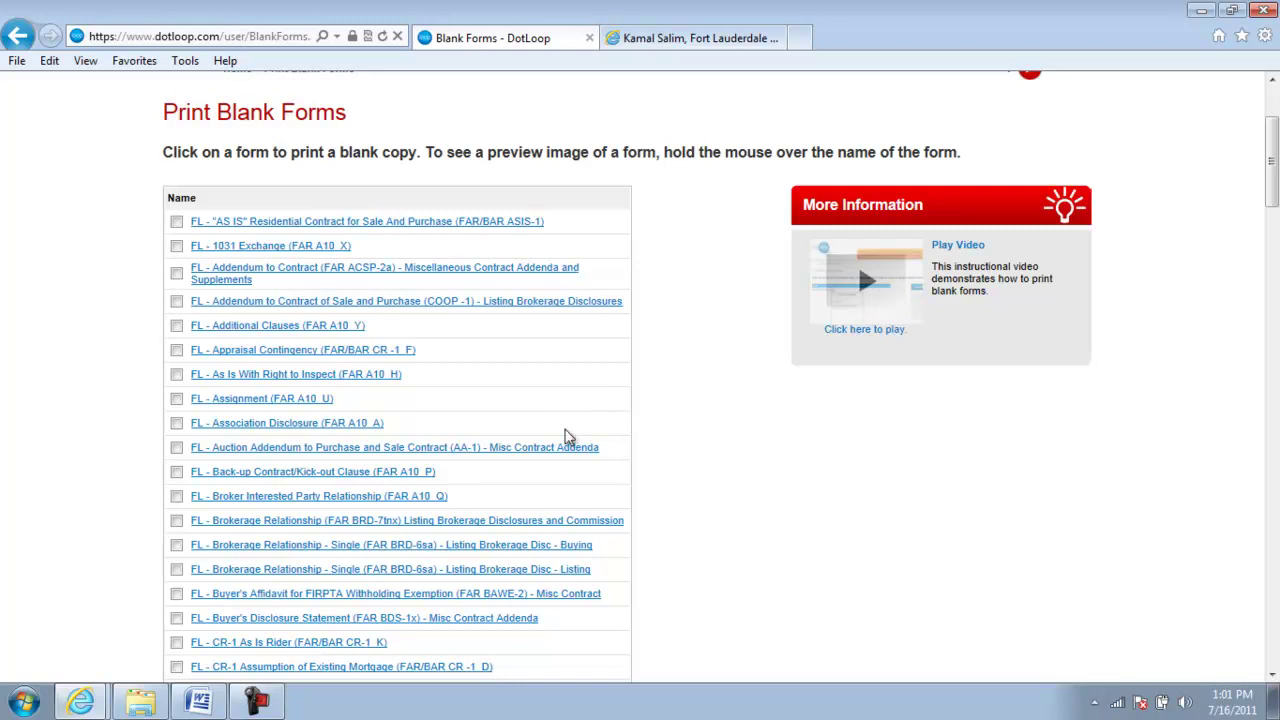
{"action": "scroll", "coordinate": [575, 440], "scroll_direction": "up", "scroll_amount": 2}
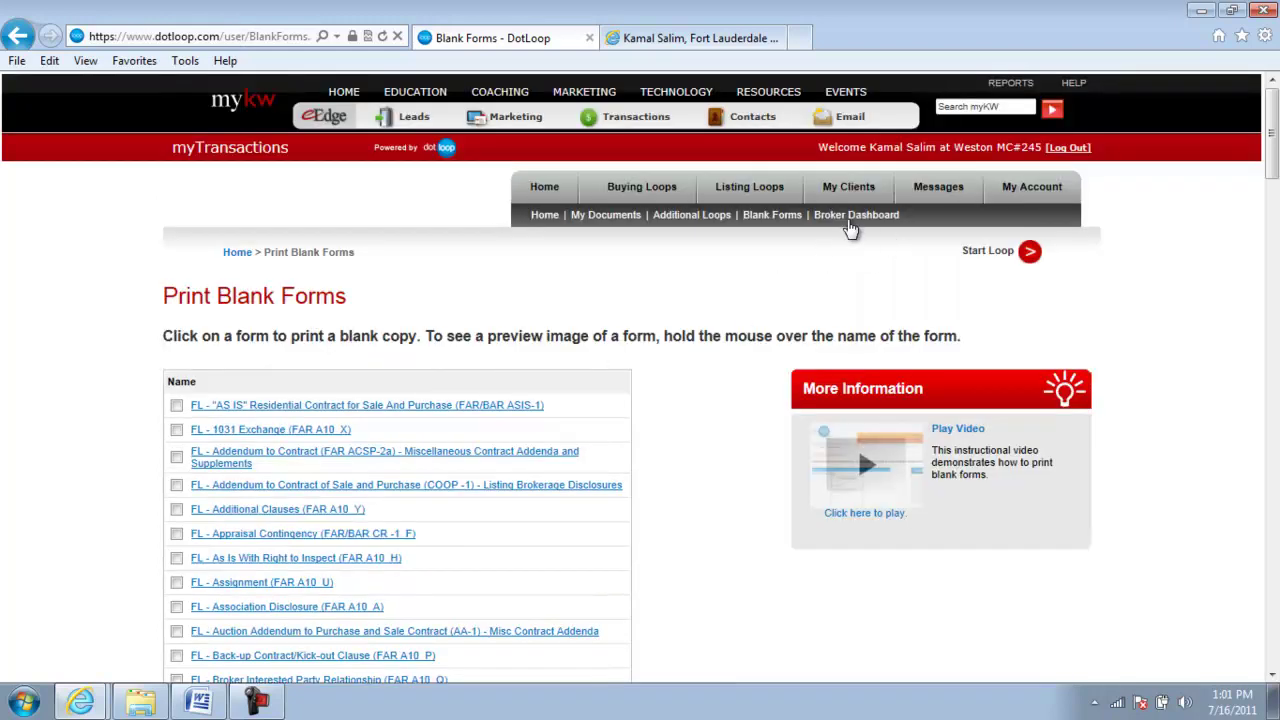